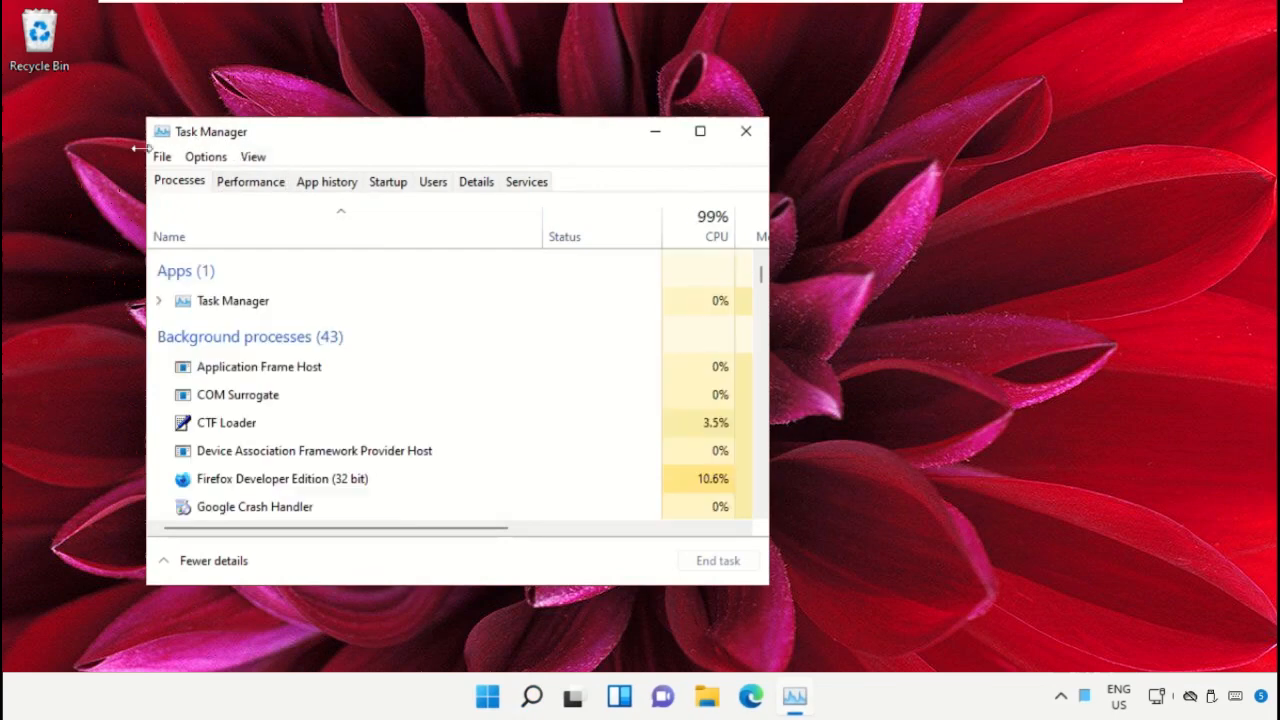
# - Start a new task from Task Manager and open the file browser for choosing its program
pyautogui.click(161, 160)
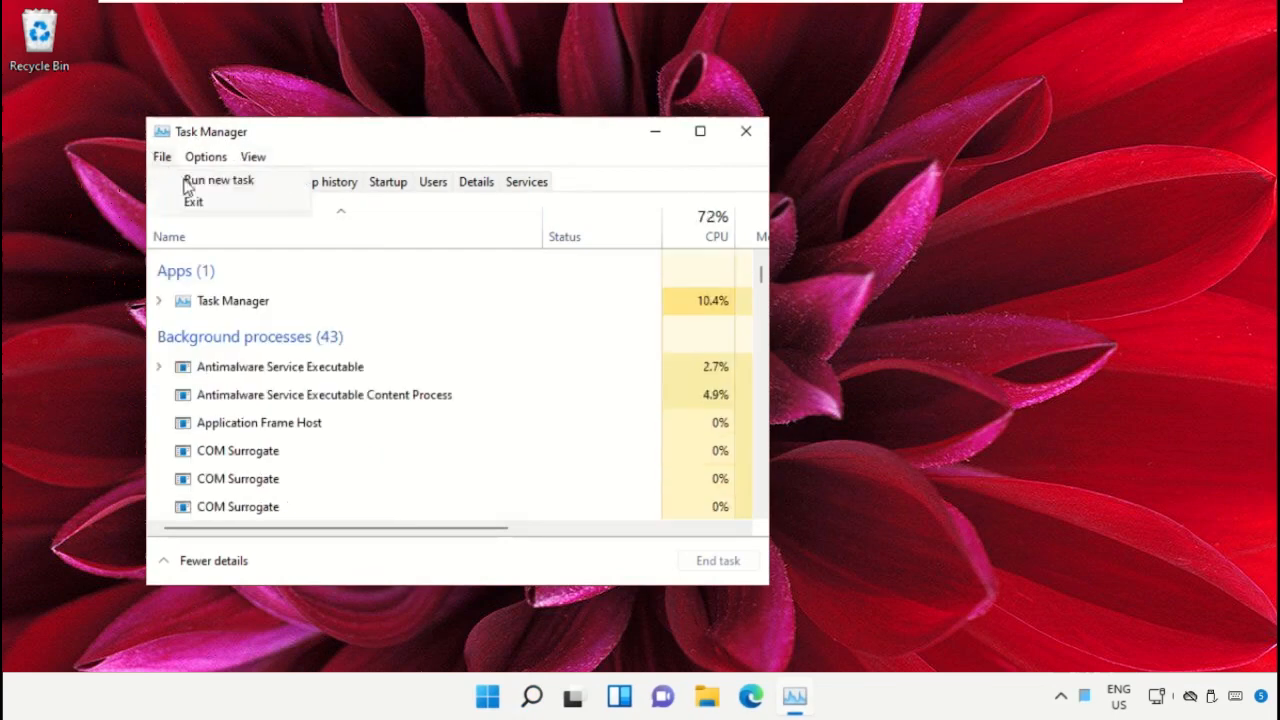
pyautogui.click(268, 186)
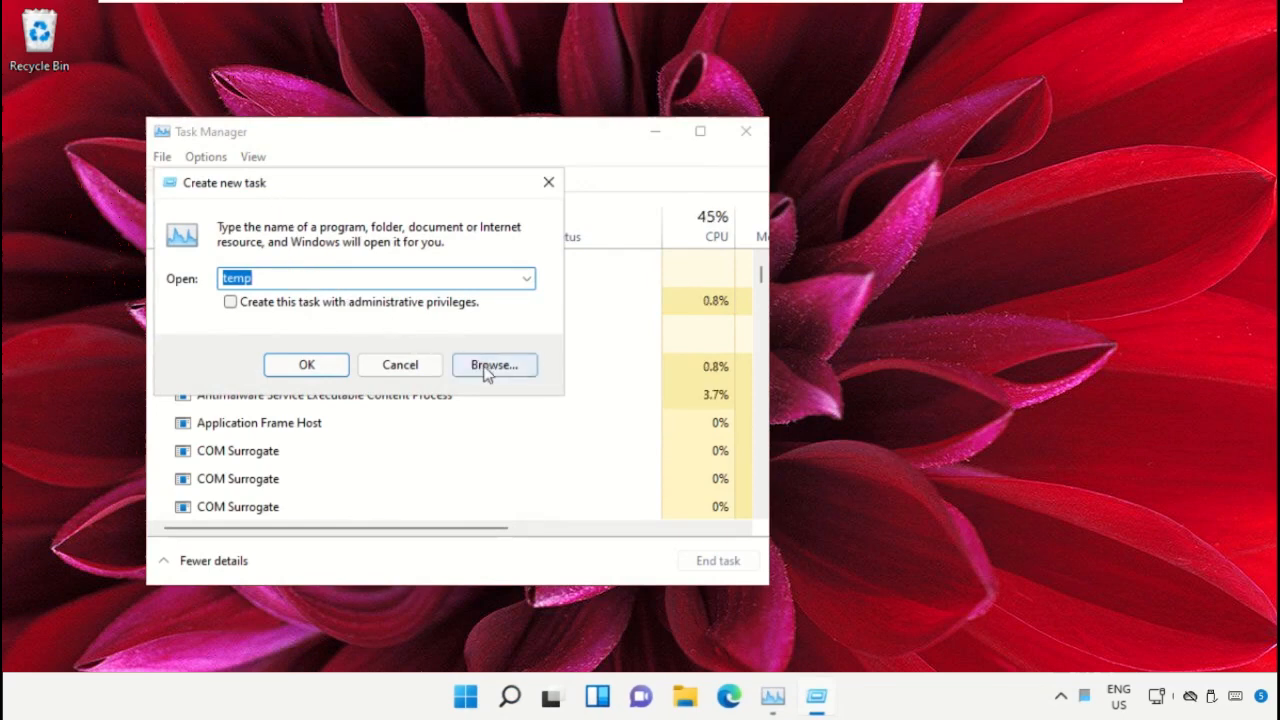
pyautogui.click(489, 366)
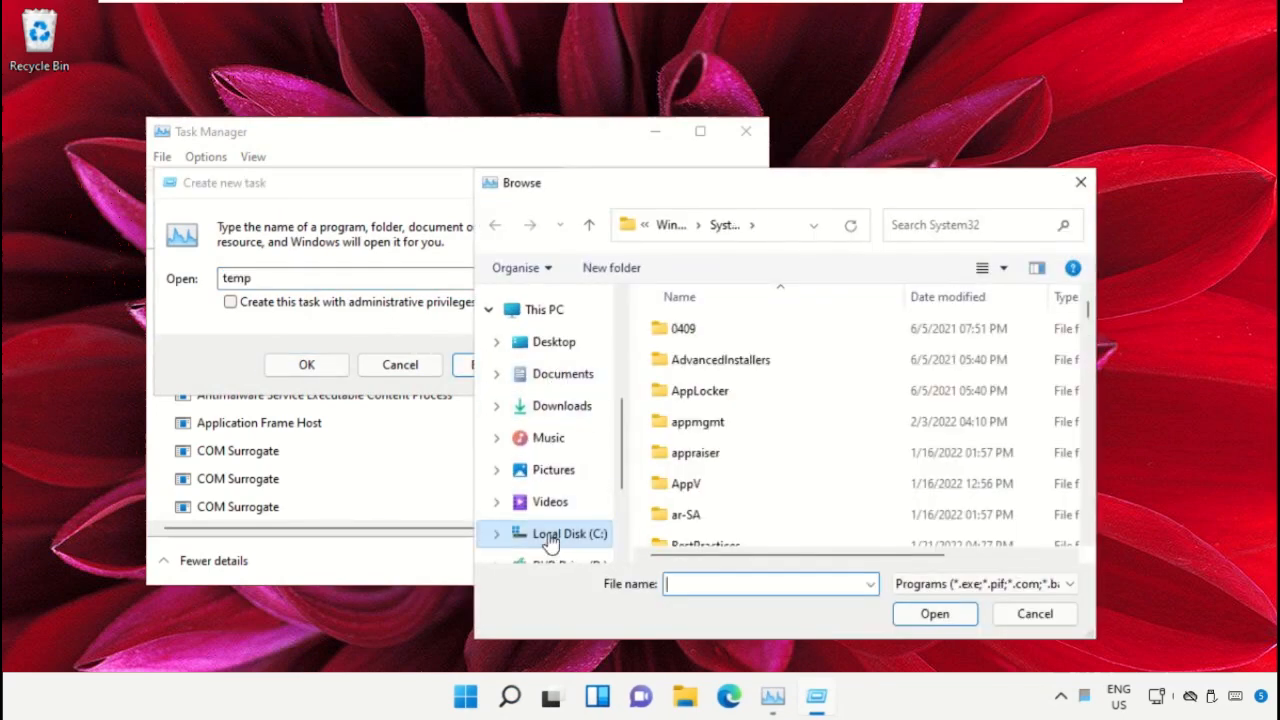
# - Go to This PC, open Local Disk (C:) and enter its Windows folder
pyautogui.scroll(-1, 550, 548)
pyautogui.click(555, 494)
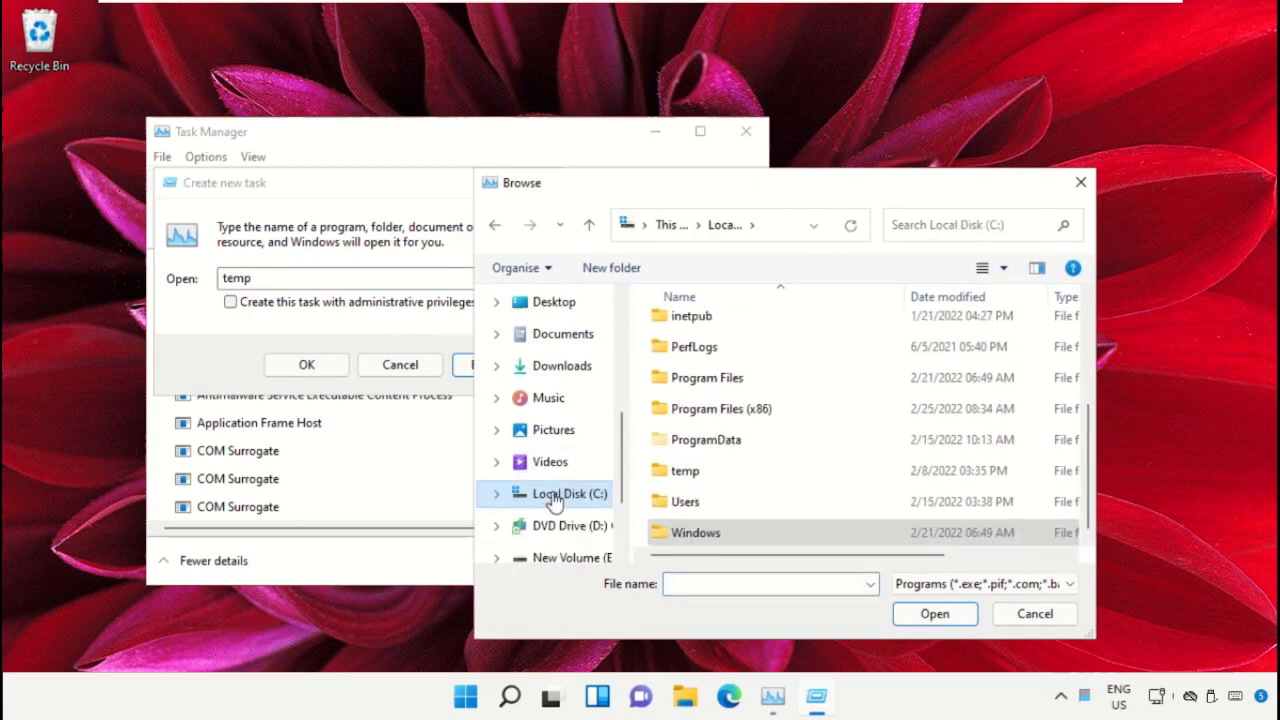
pyautogui.scroll(2, 555, 360)
pyautogui.click(552, 344)
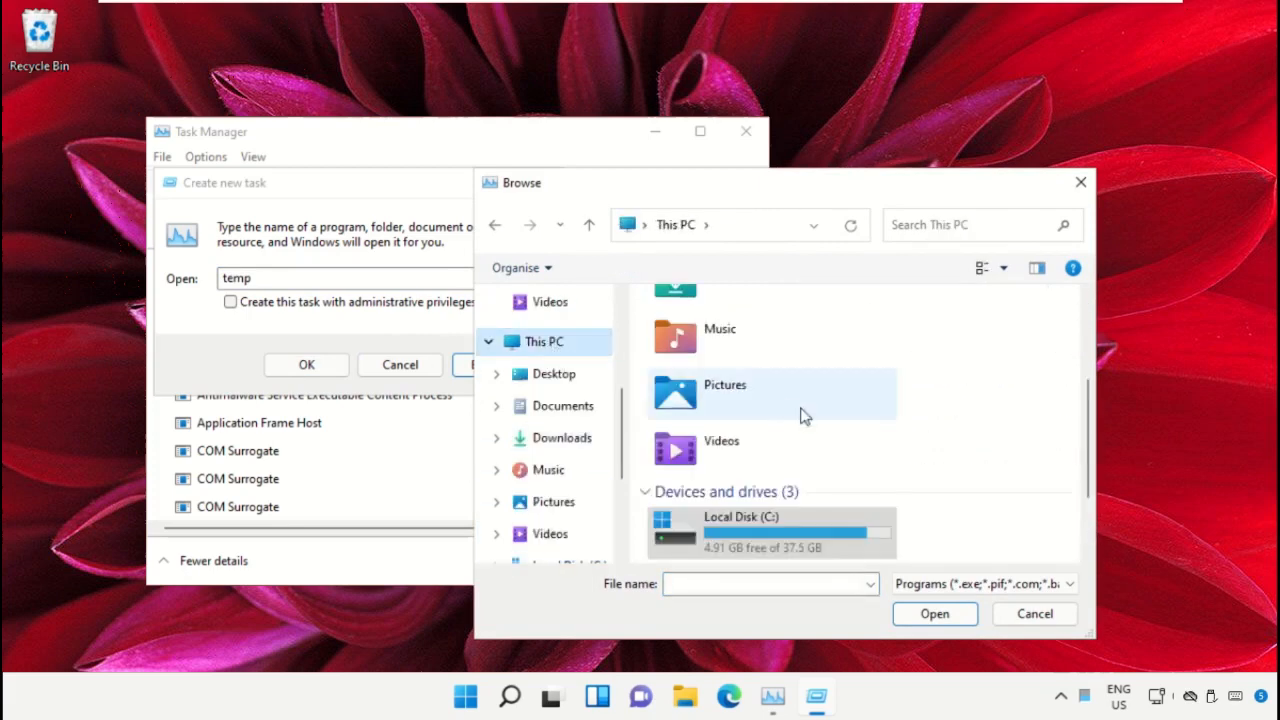
pyautogui.scroll(-2, 800, 420)
pyautogui.scroll(2, 740, 500)
pyautogui.scroll(-2, 823, 471)
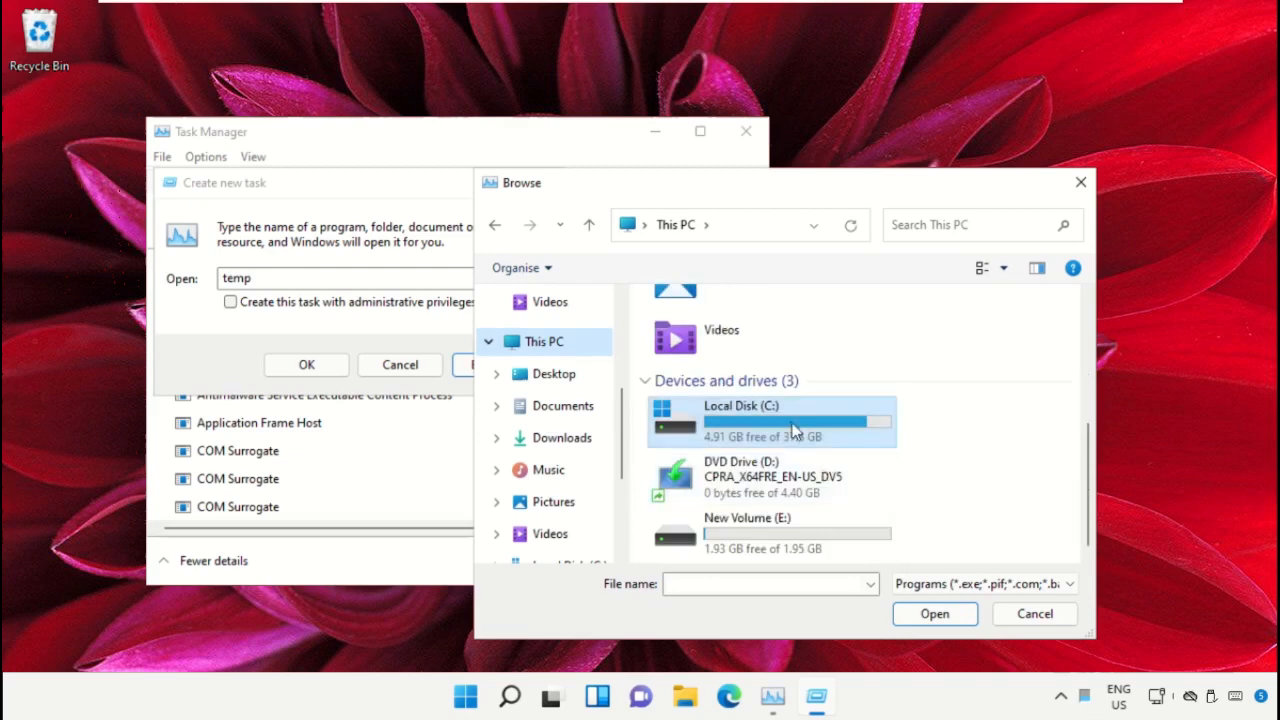
pyautogui.doubleClick(796, 428)
pyautogui.scroll(-3, 757, 370)
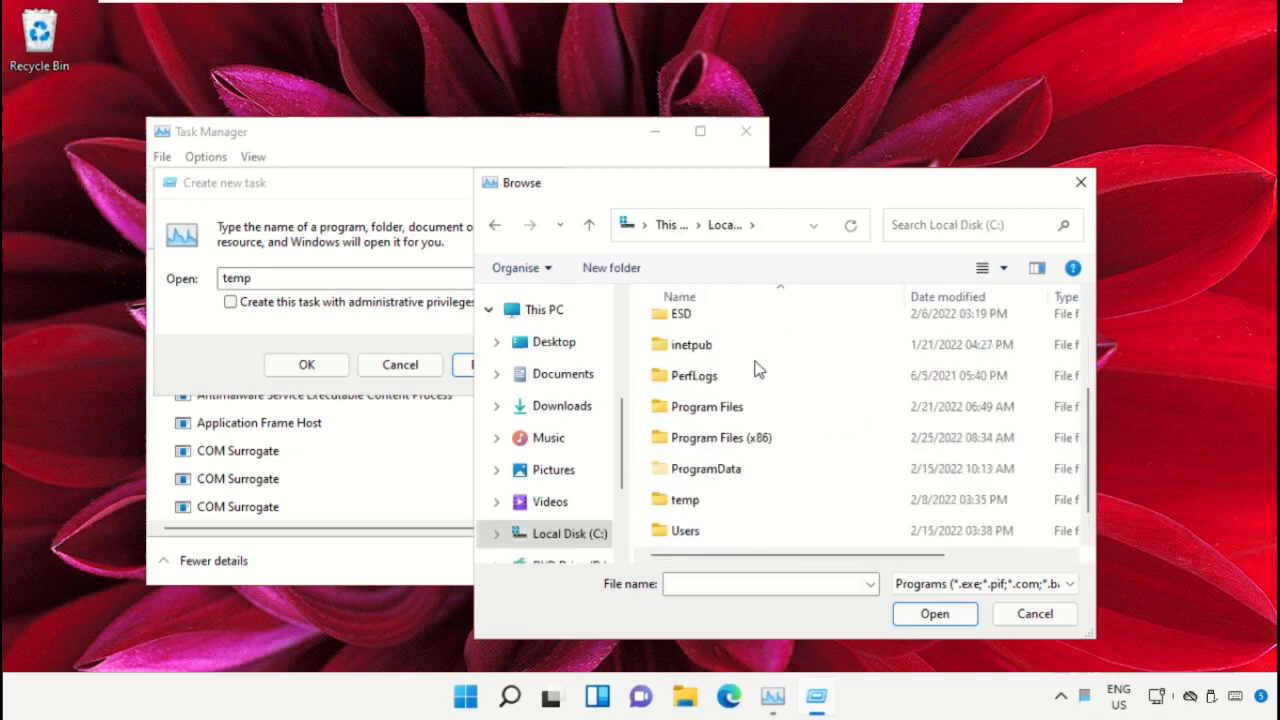
pyautogui.doubleClick(706, 538)
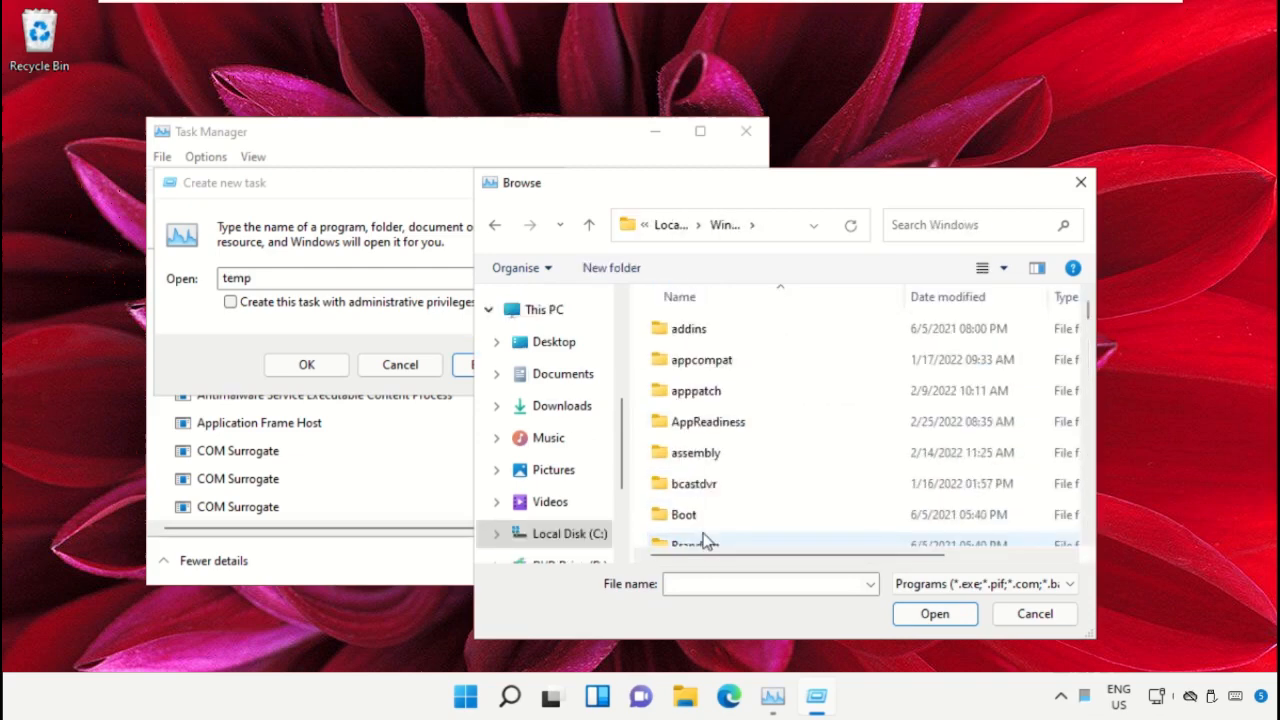
# - Open the System32 folder inside the Windows folder
pyautogui.click(745, 376)
pyautogui.scroll(-13, 745, 376)
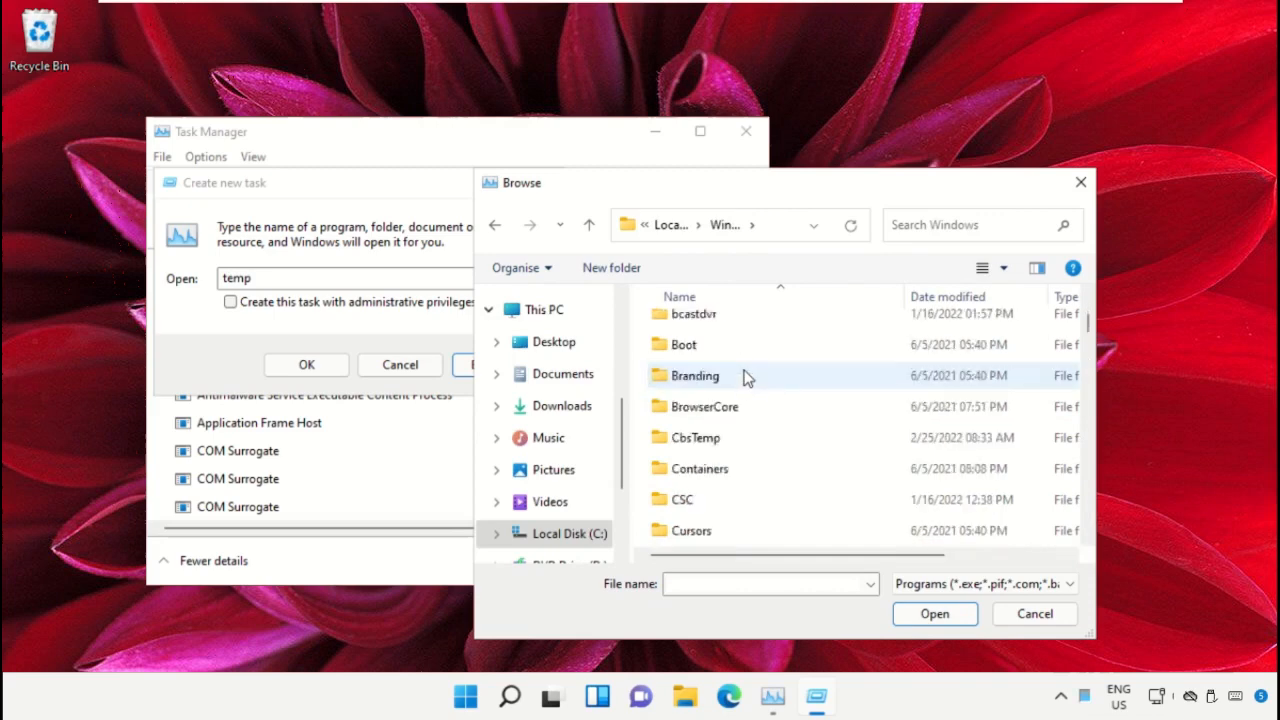
pyautogui.scroll(-6, 740, 464)
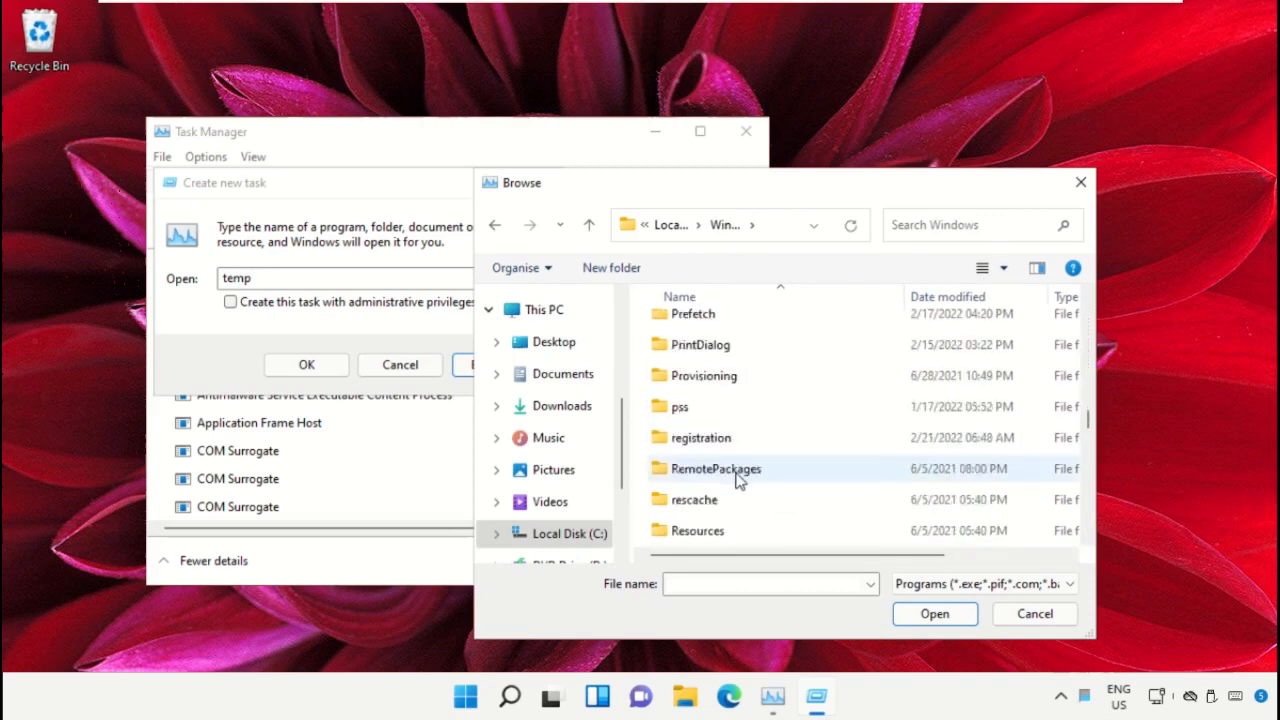
pyautogui.scroll(-1, 740, 480)
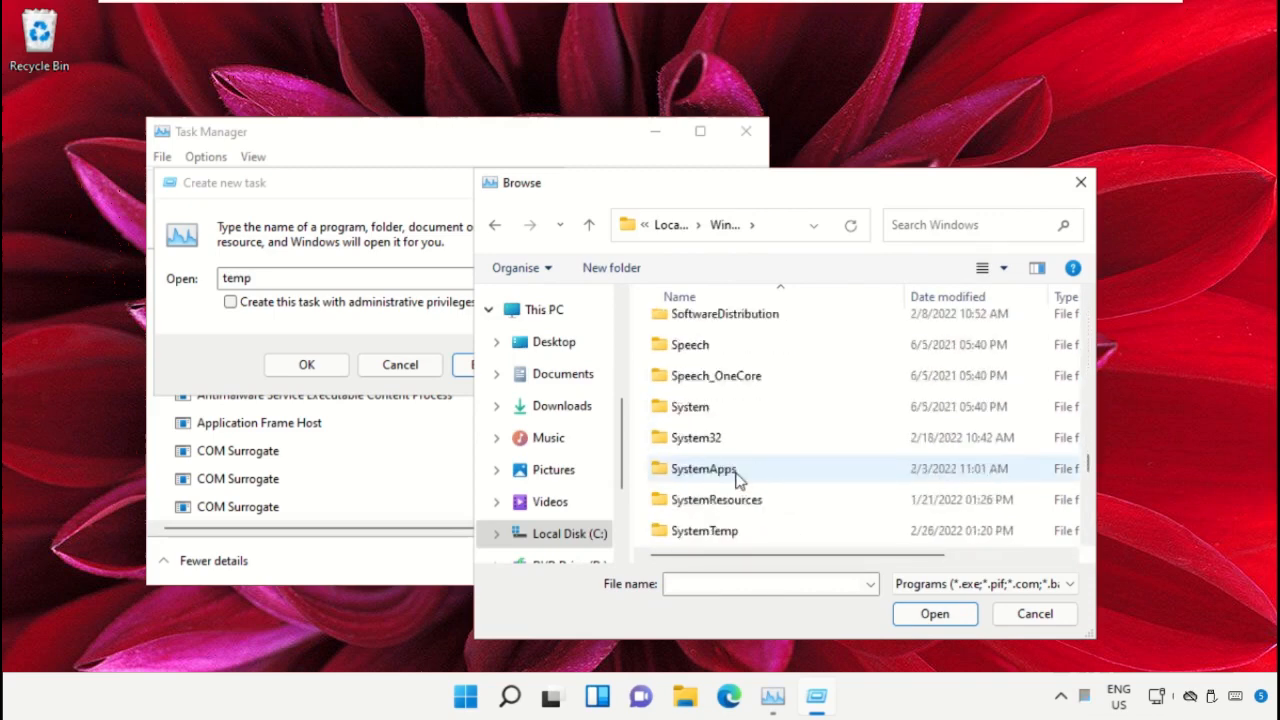
pyautogui.doubleClick(712, 436)
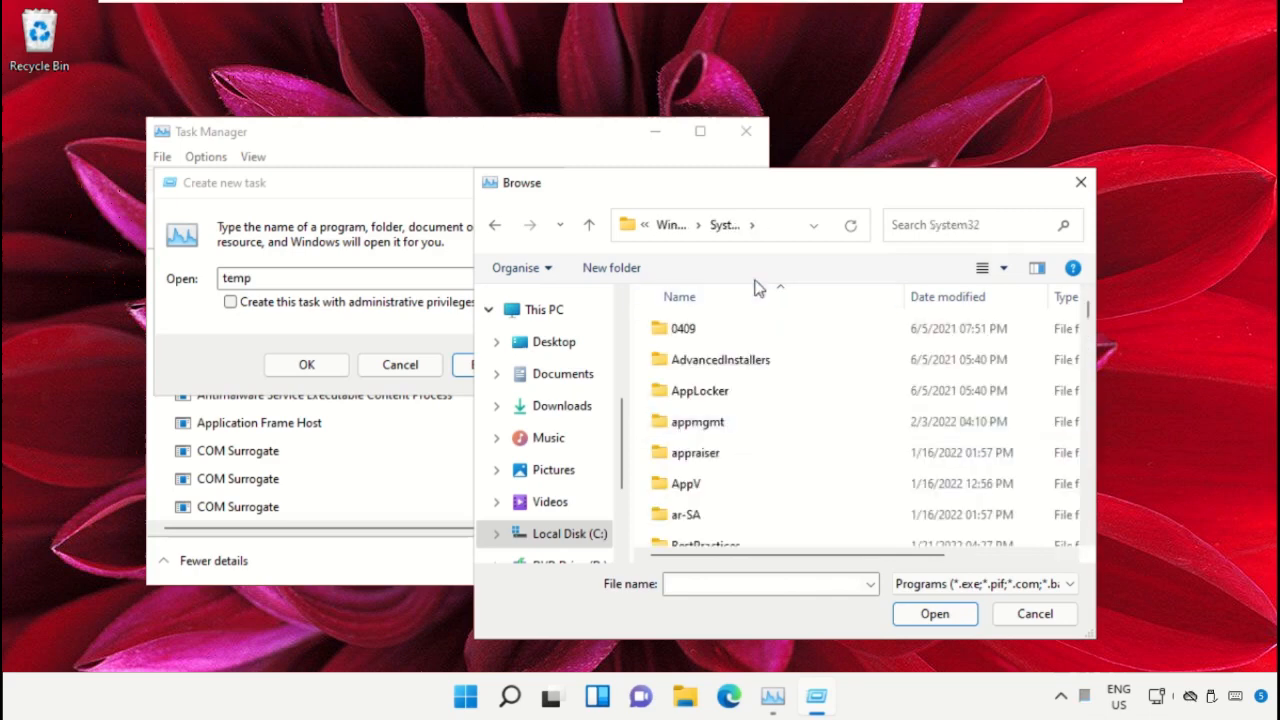
# - Find cmd.exe in System32 and choose it as the program for the new task
pyautogui.scroll(-9, 757, 450)
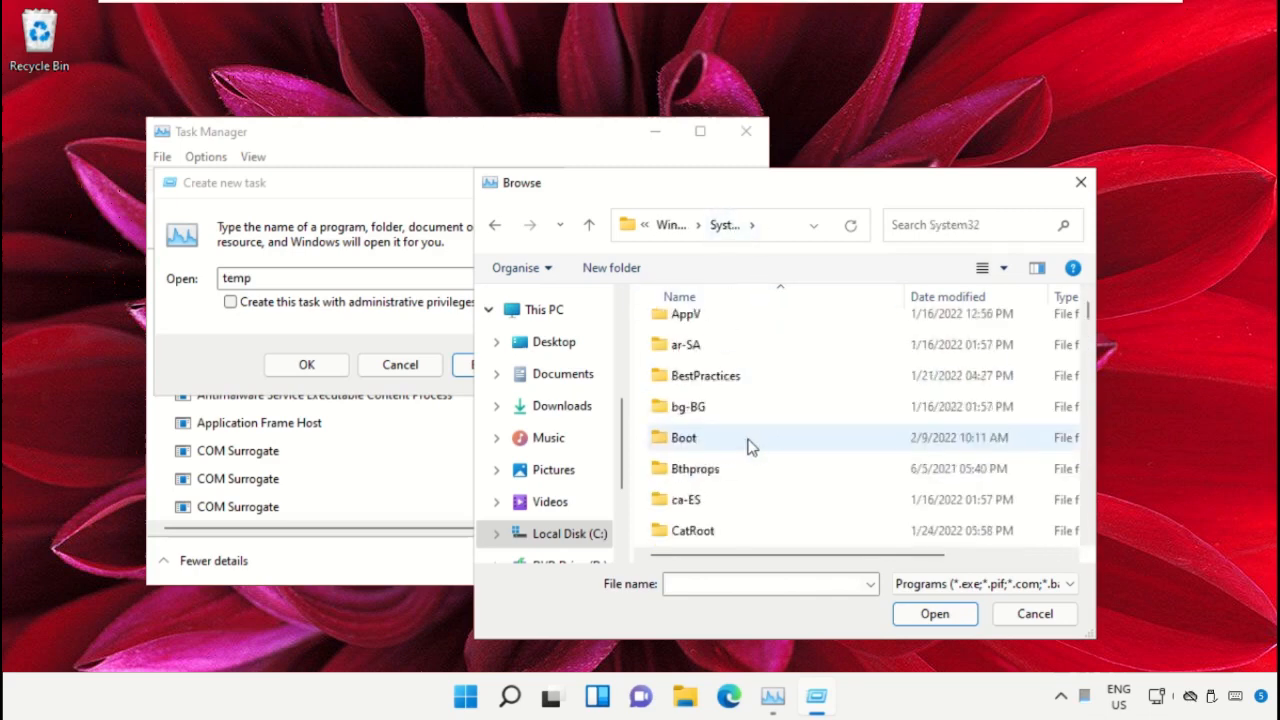
pyautogui.scroll(-7, 752, 440)
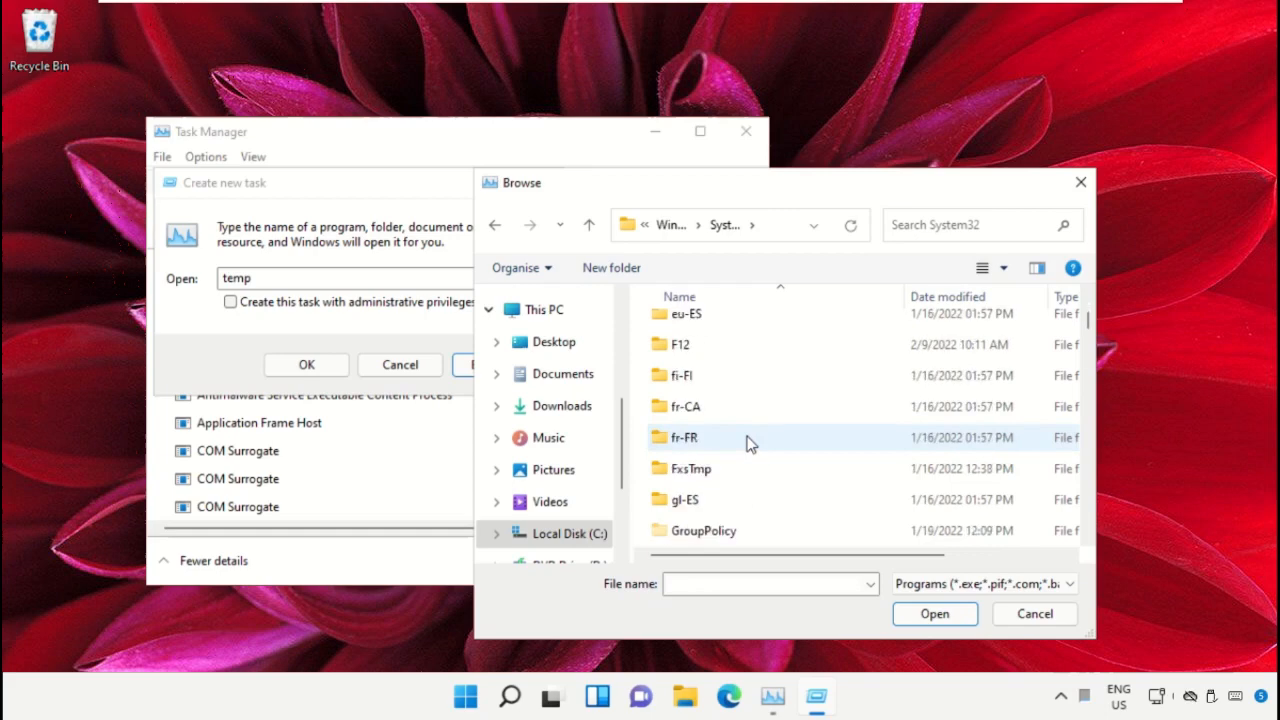
pyautogui.write('cmd')
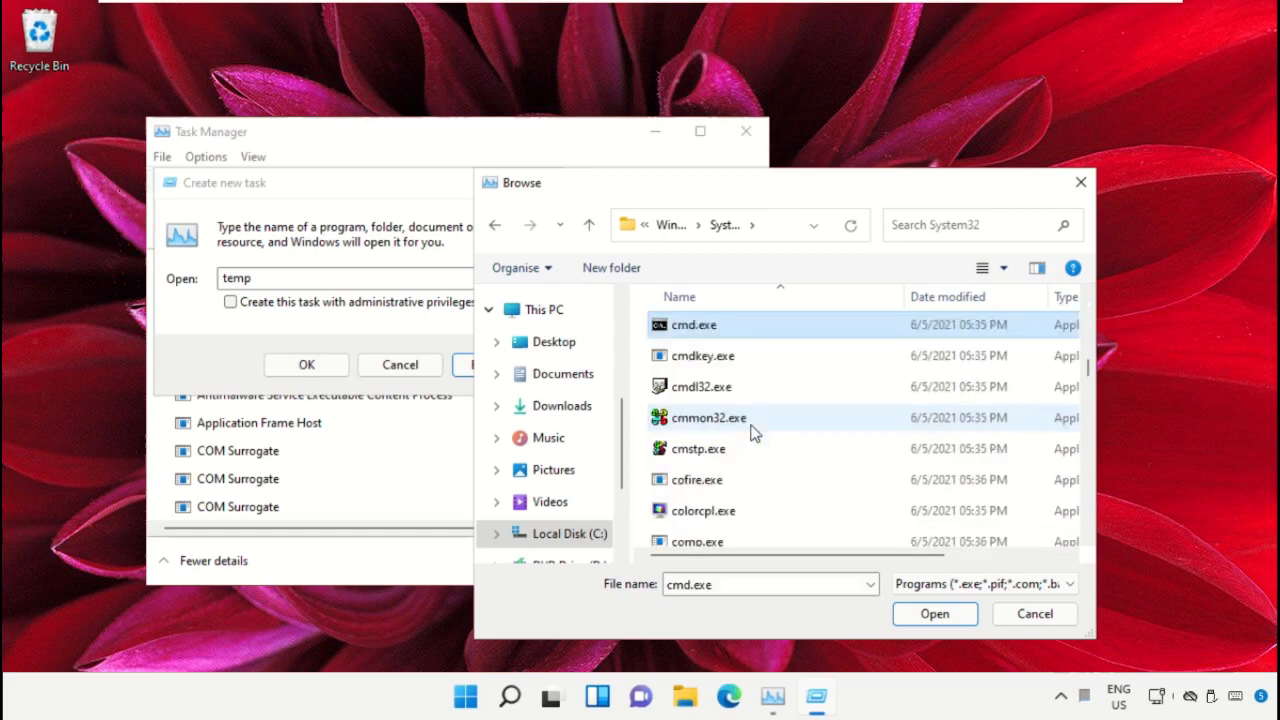
pyautogui.scroll(1, 751, 431)
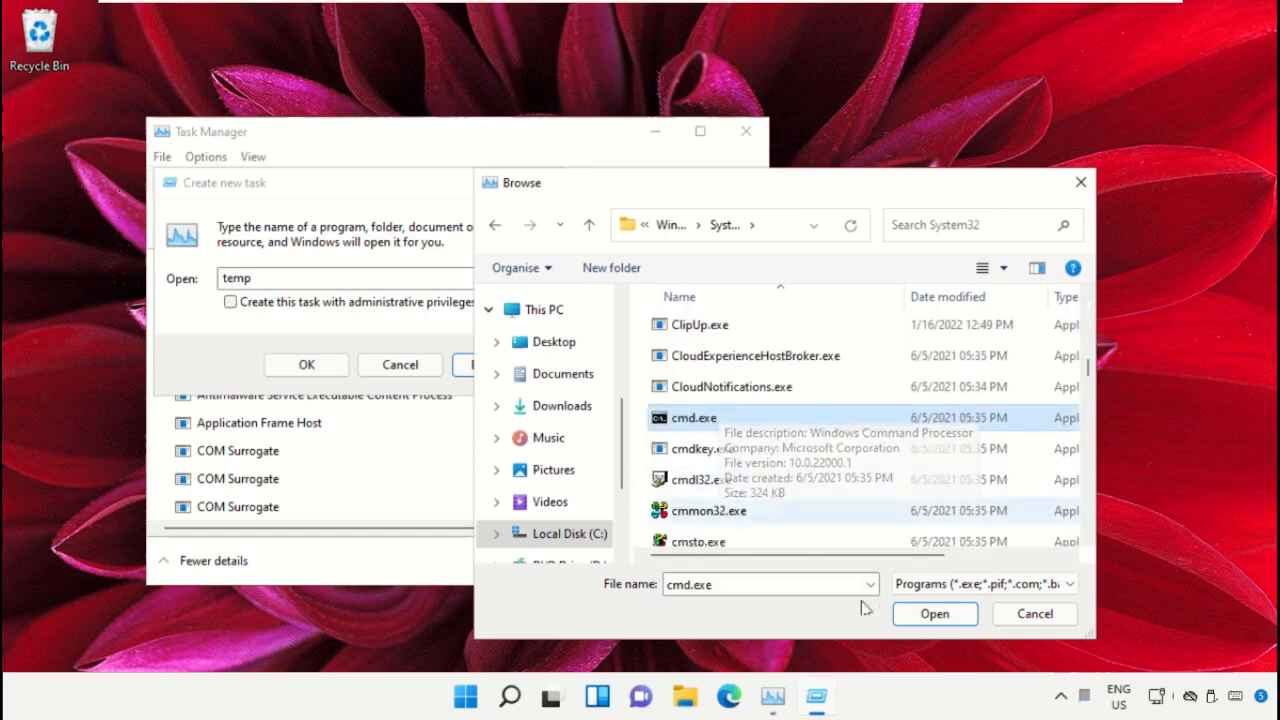
pyautogui.click(917, 620)
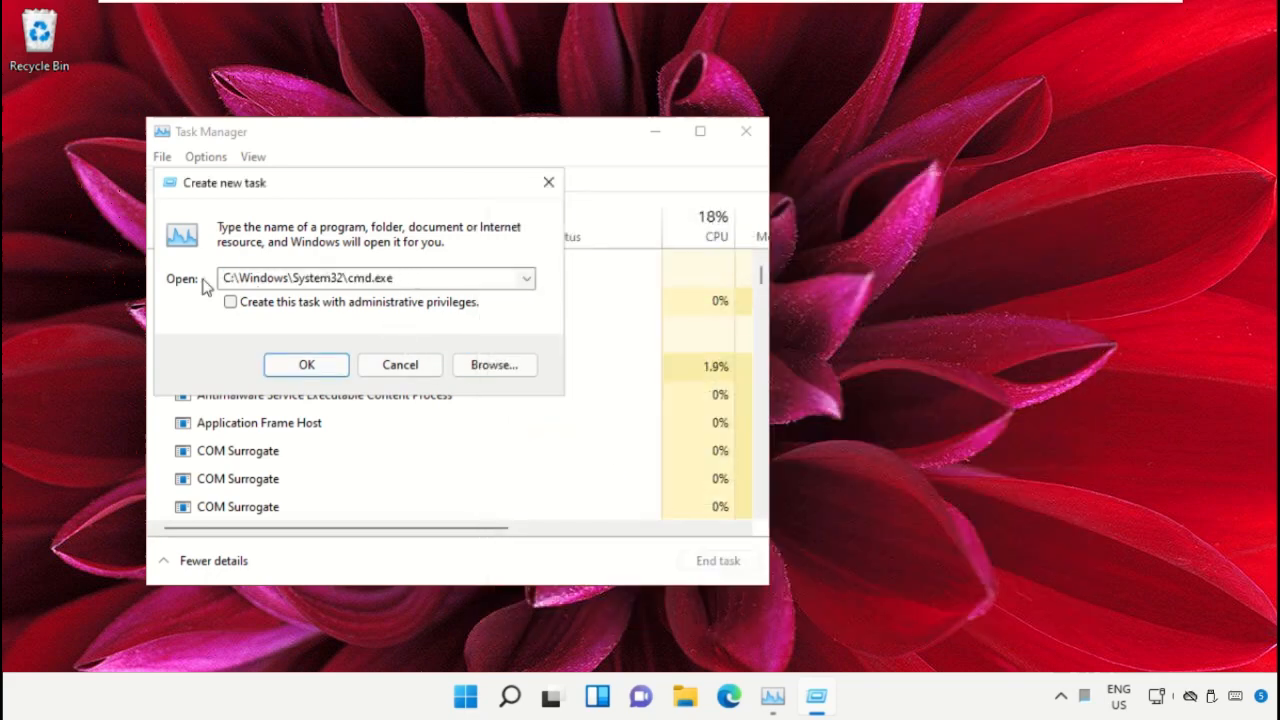
# - Run the cmd.exe task with administrative privileges and minimize the Task Manager window
pyautogui.click(230, 302)
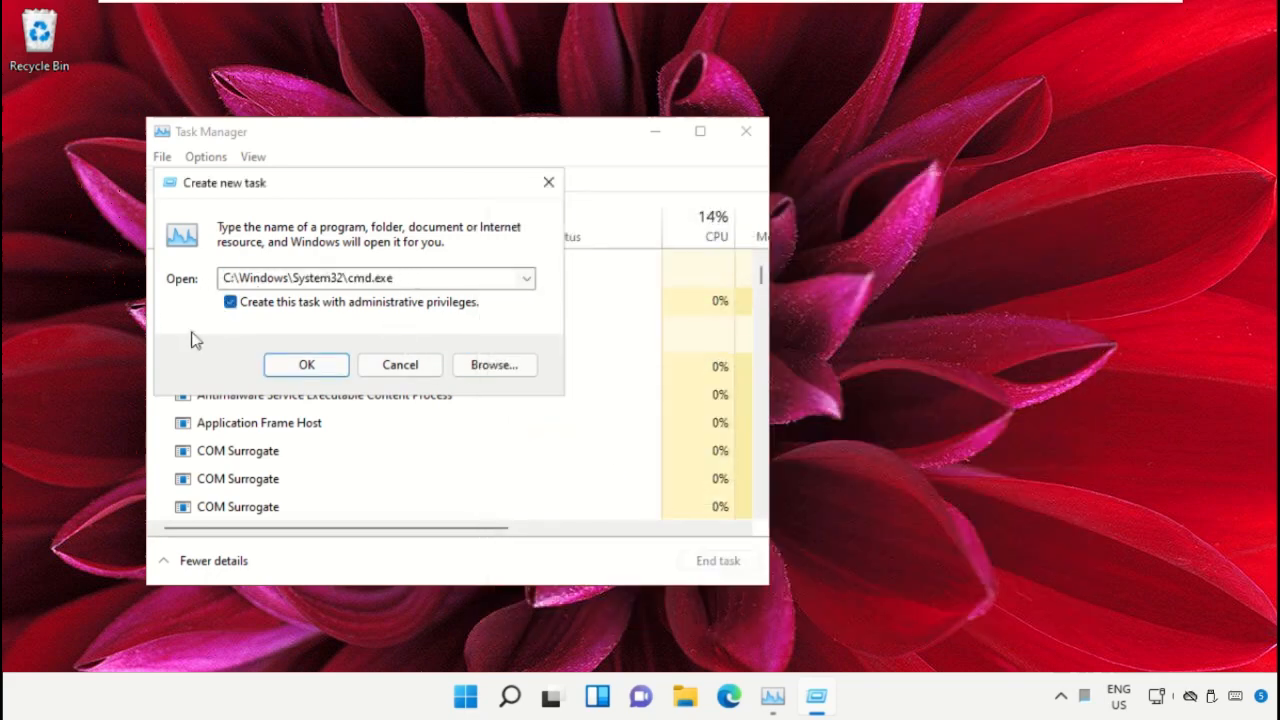
pyautogui.click(307, 366)
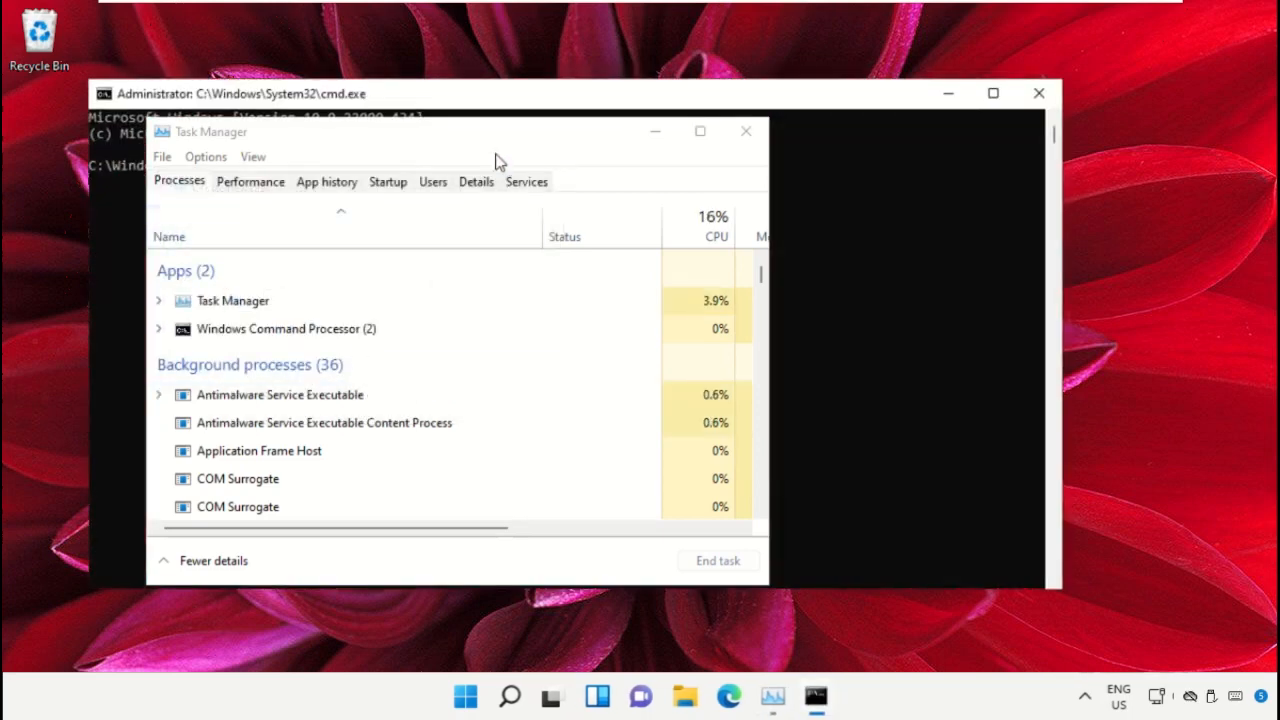
pyautogui.click(655, 136)
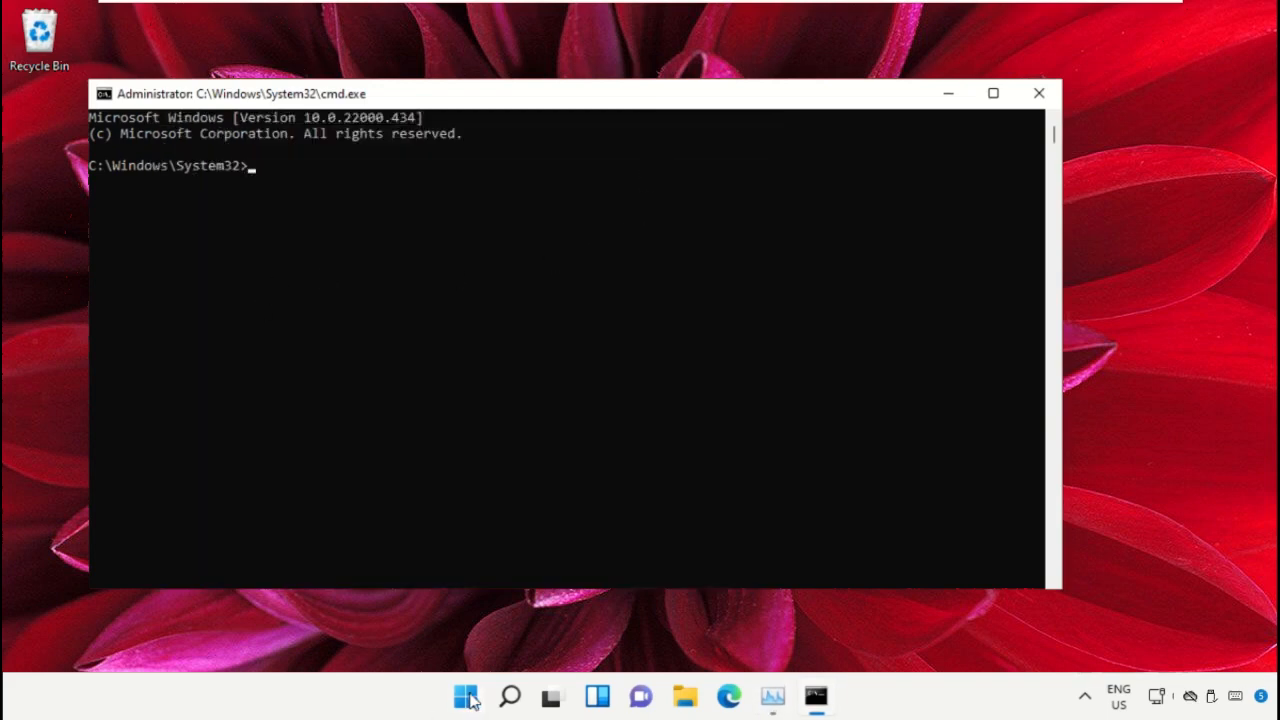
# - Minimize the Command Prompt window, search the system for Chrome and launch Google Chrome
pyautogui.click(950, 94)
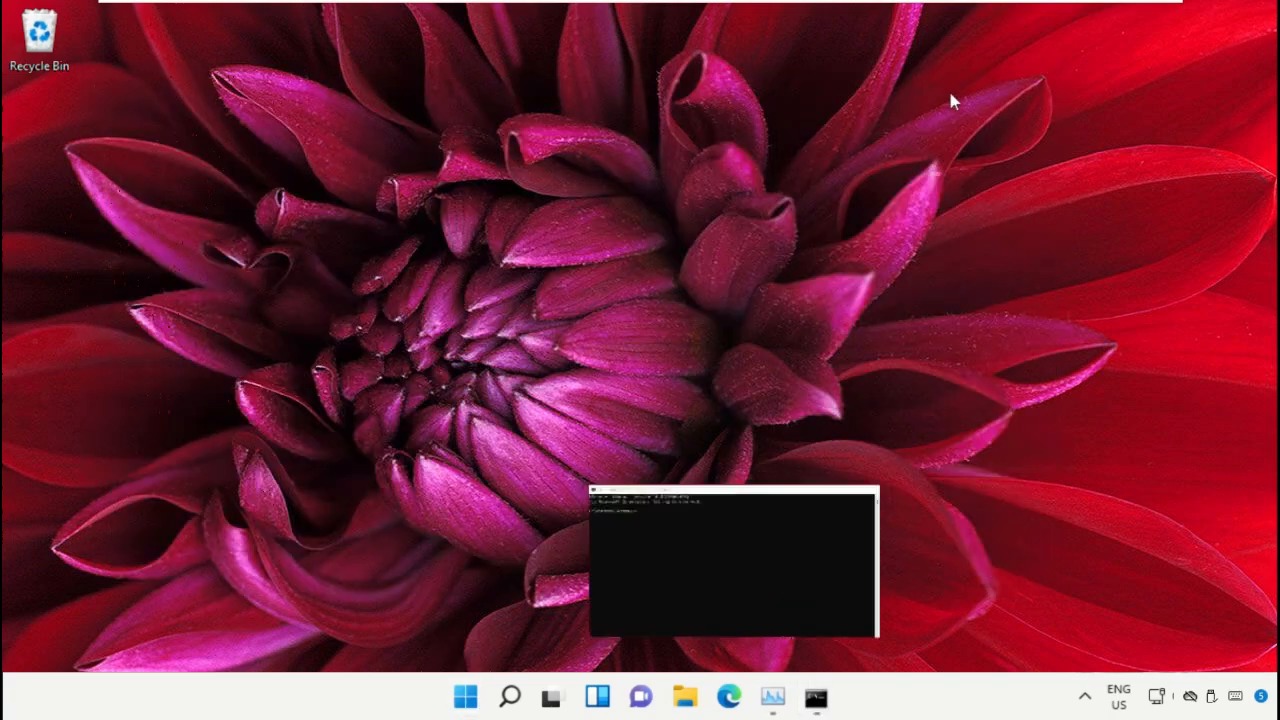
pyautogui.click(468, 697)
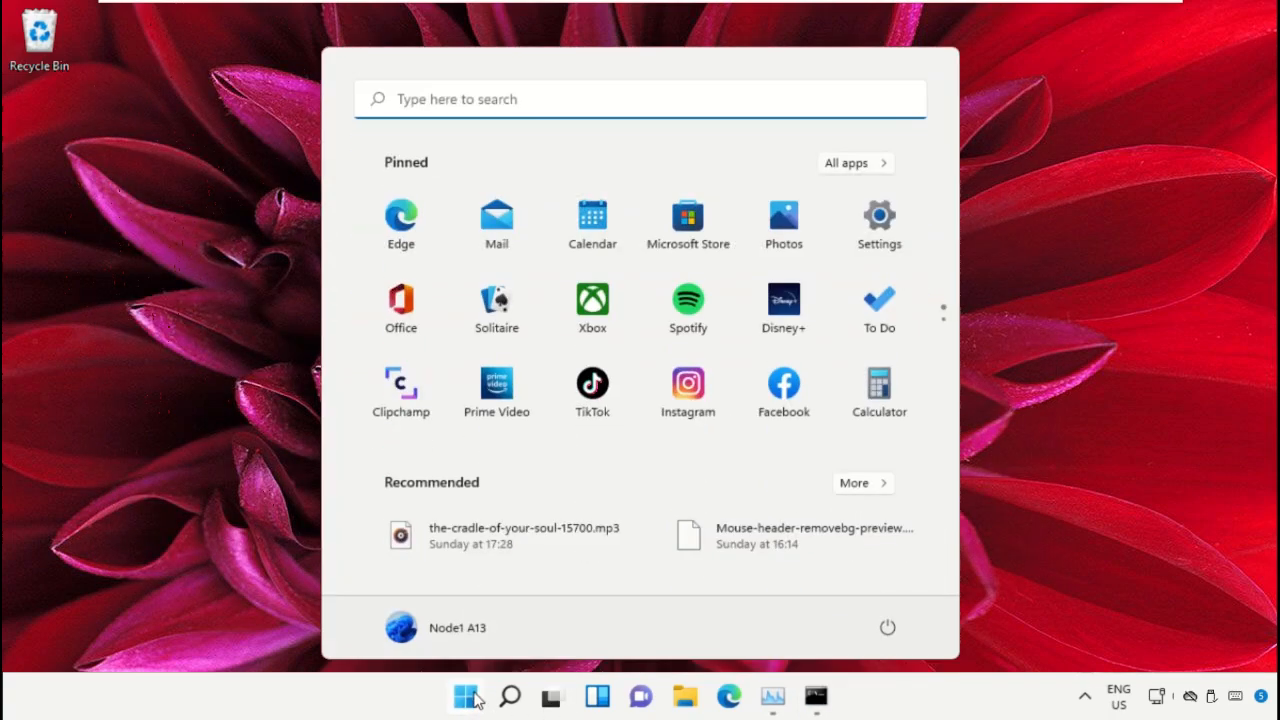
pyautogui.write('Chrome')
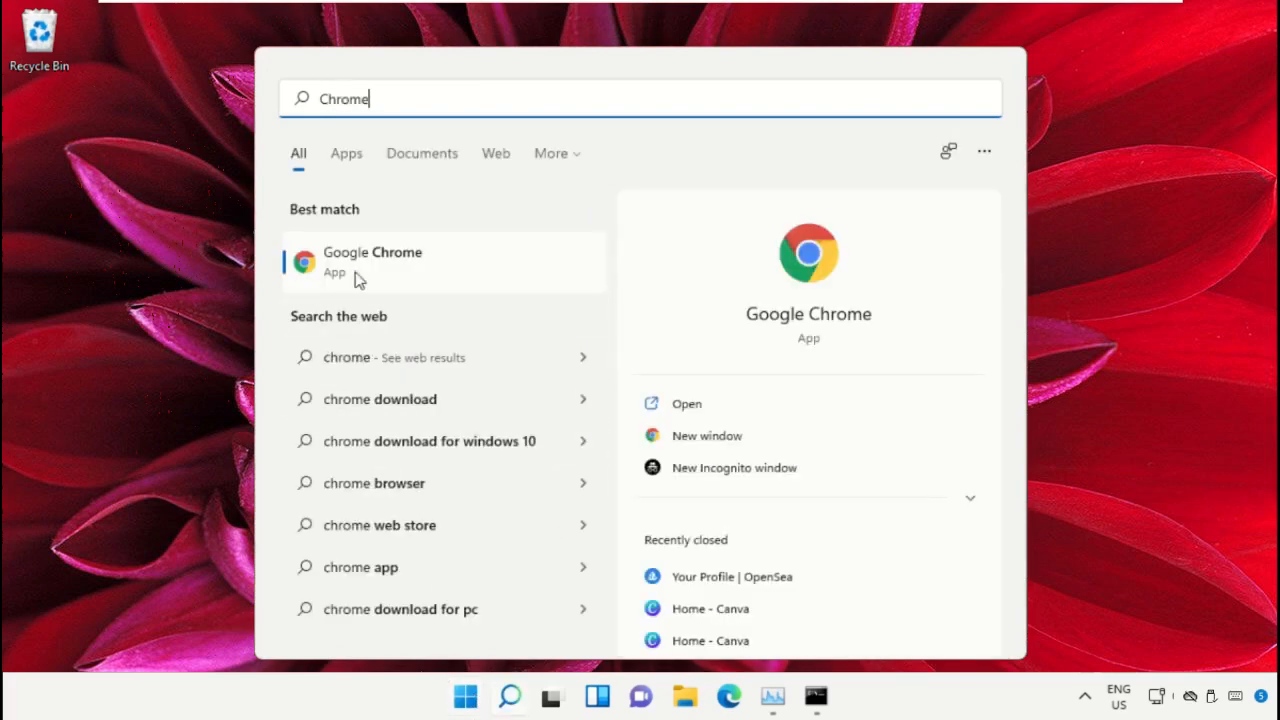
pyautogui.click(411, 263)
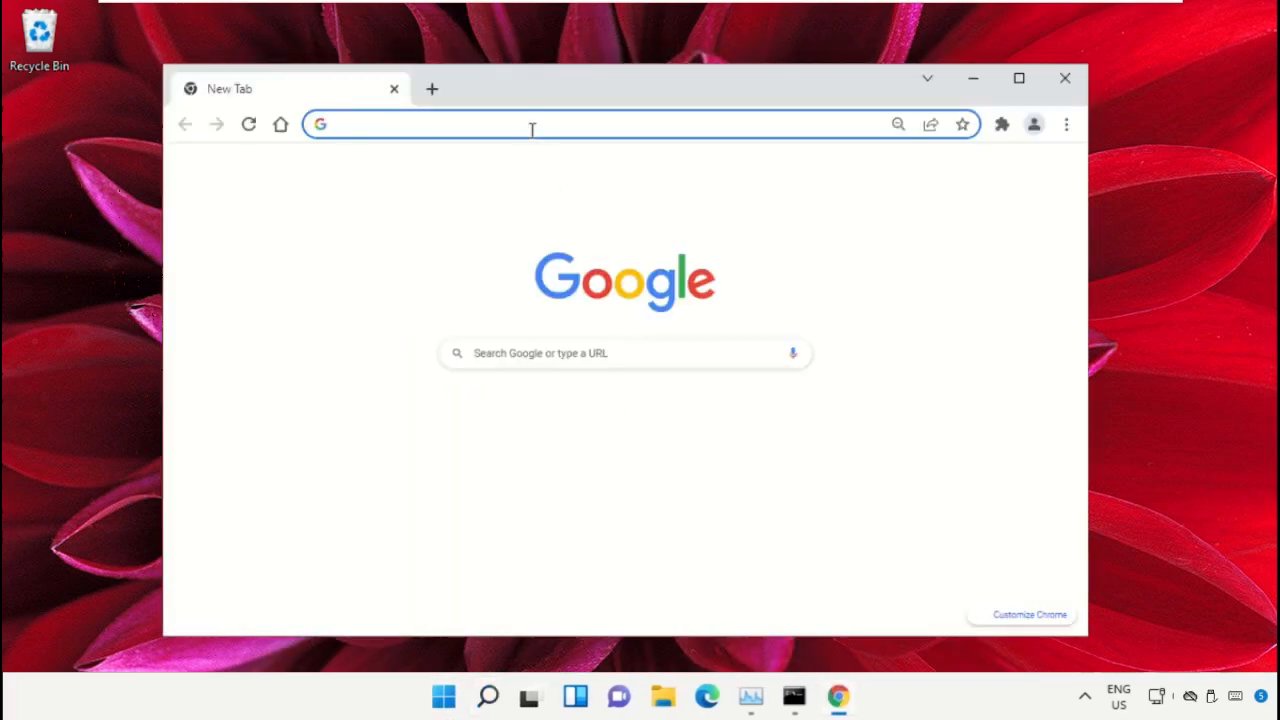
# - Go to google.com and search for "hows.tech windows commands"
pyautogui.write('google.com')
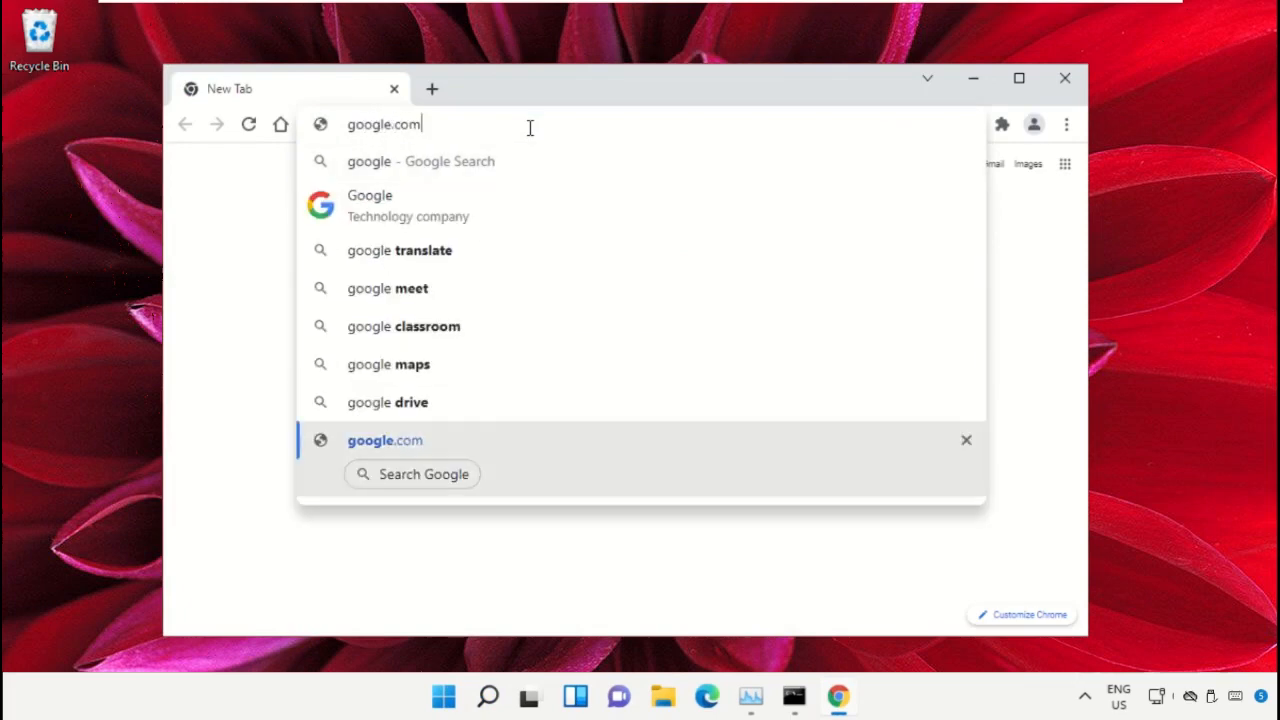
pyautogui.press('Return')
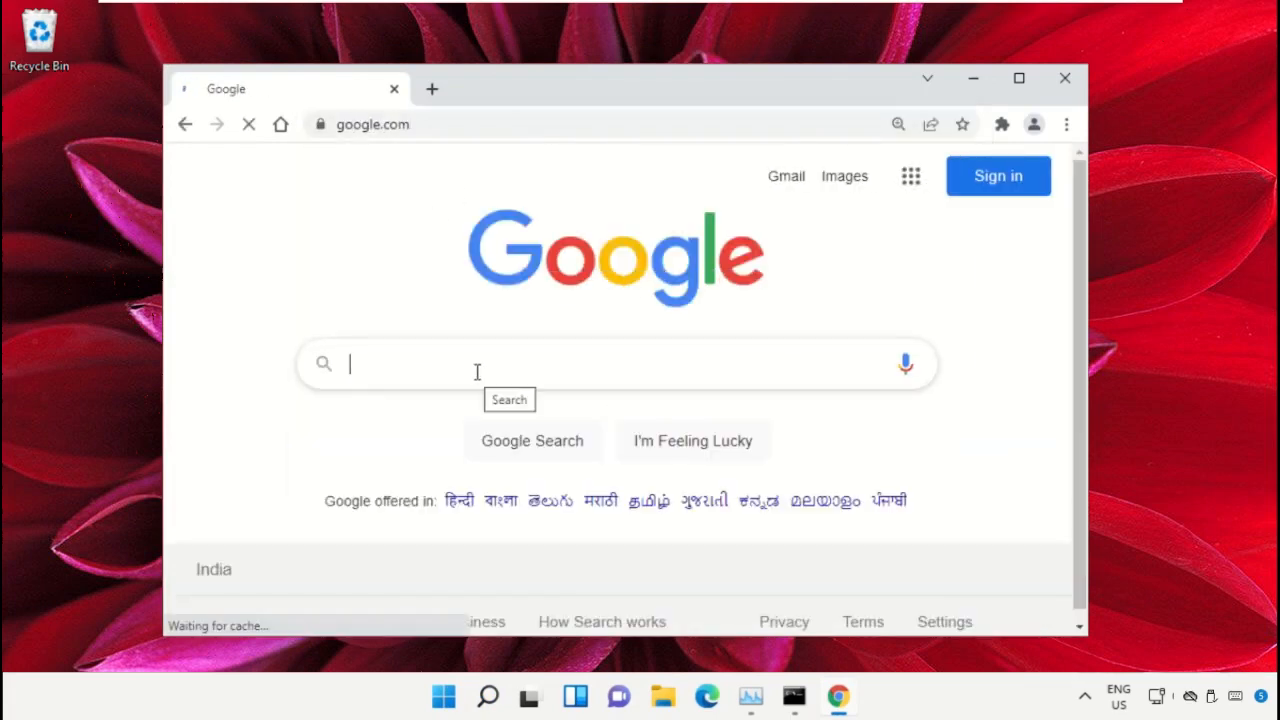
pyautogui.write('hows.tech')
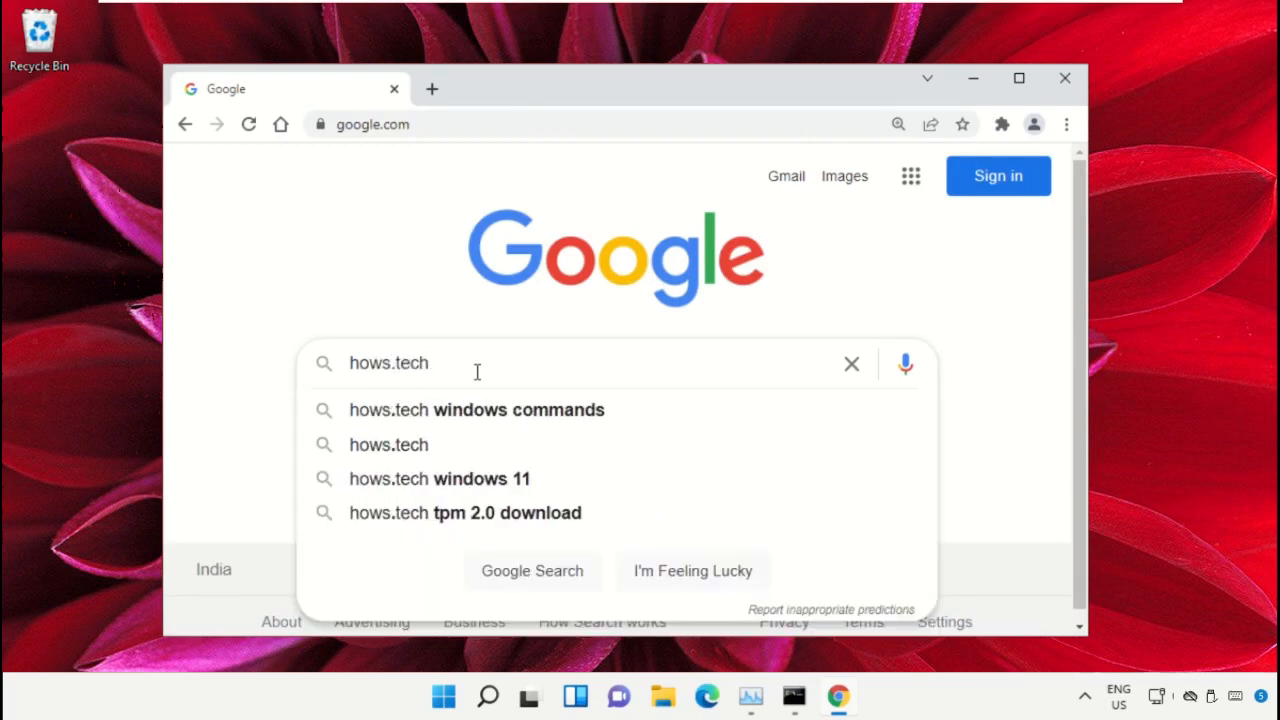
pyautogui.press('Down')
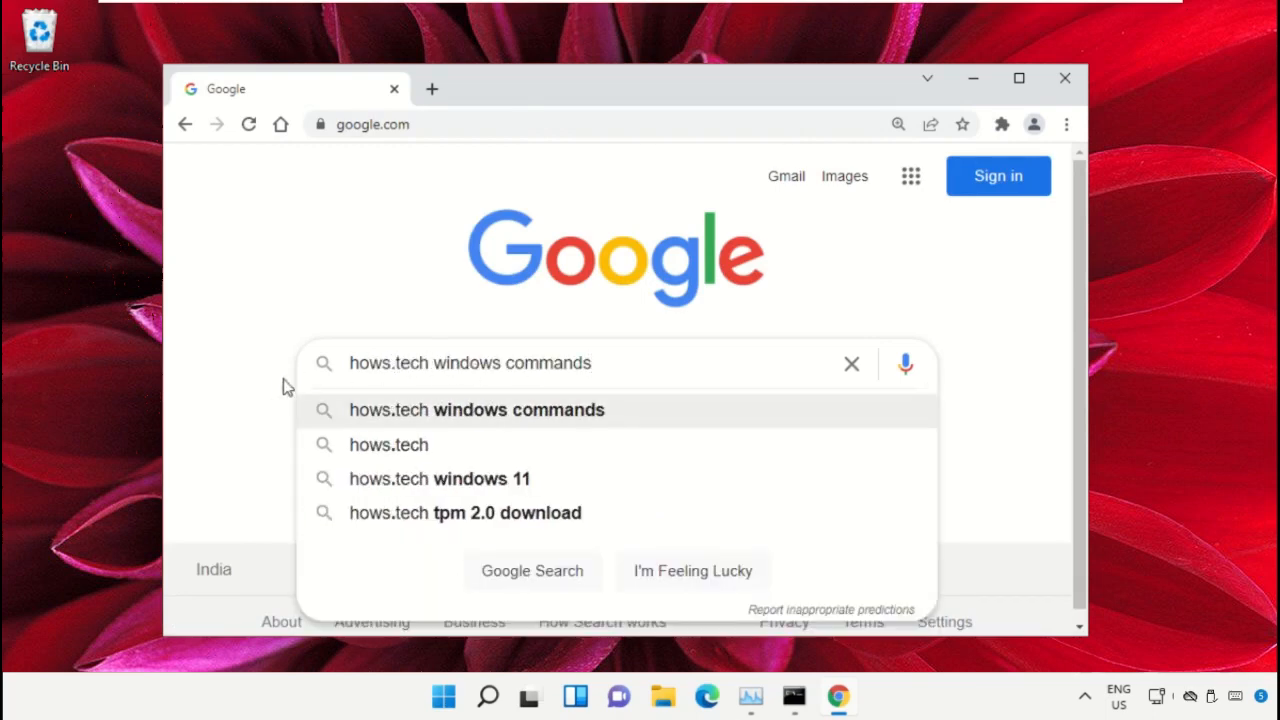
pyautogui.click(655, 410)
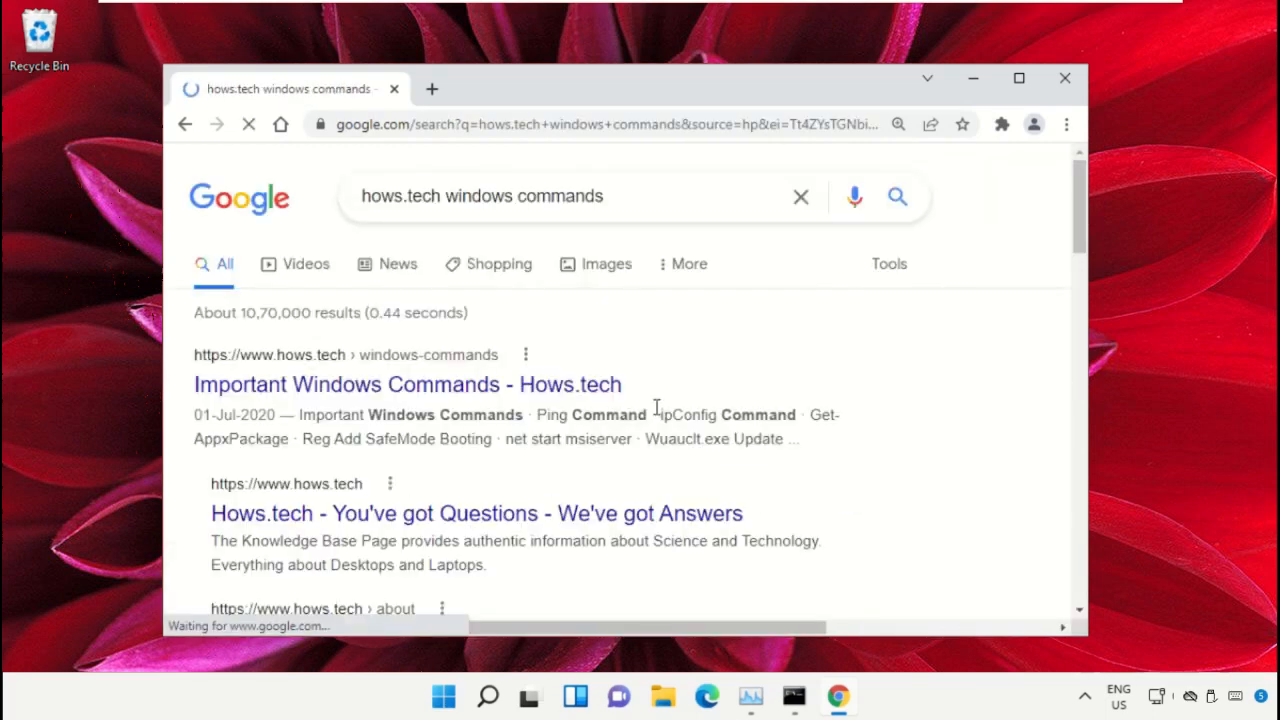
# - Open the "Important Windows Commands - Hows.tech" result and briefly highlight the page's title
pyautogui.click(308, 392)
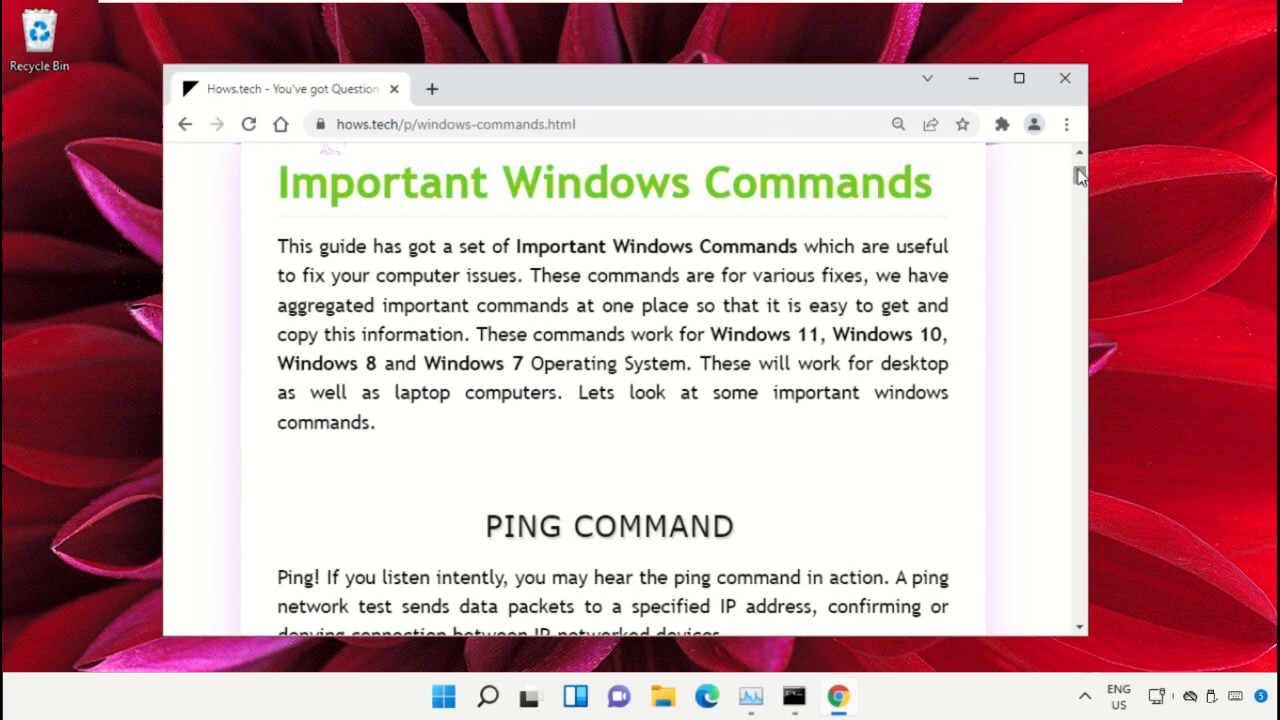
pyautogui.moveTo(950, 198); pyautogui.dragTo(264, 203)
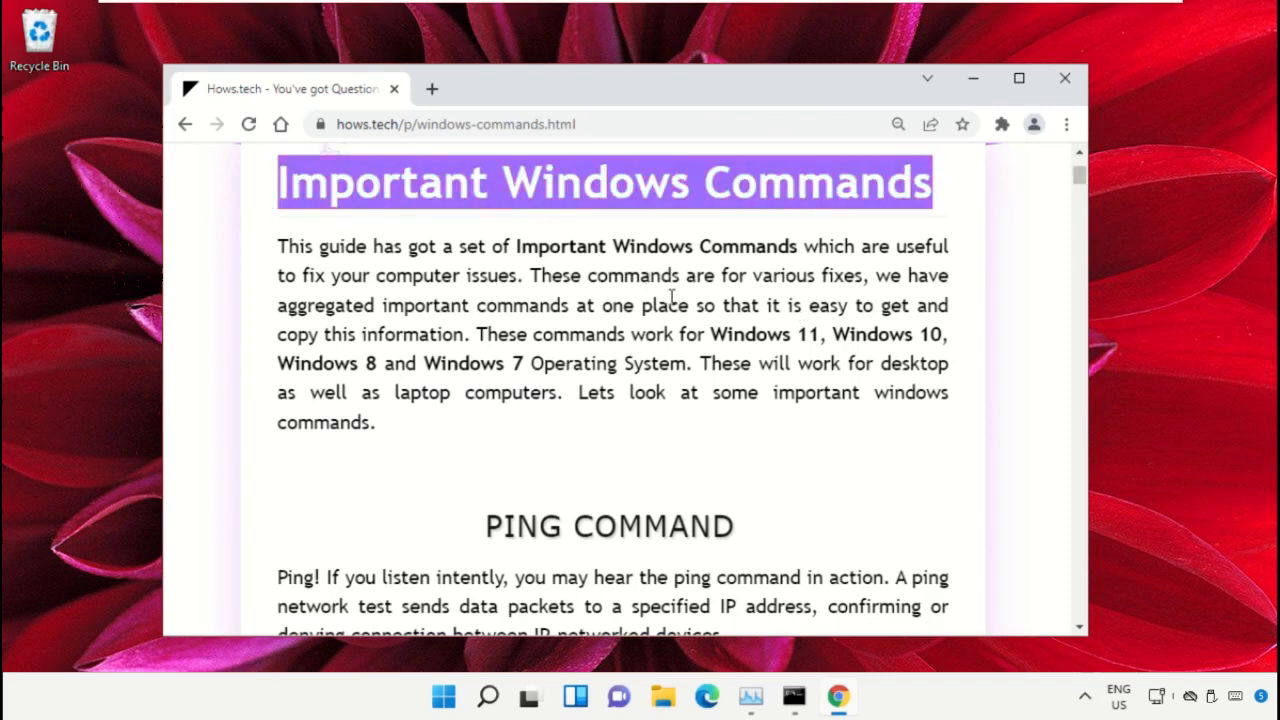
pyautogui.click(712, 298)
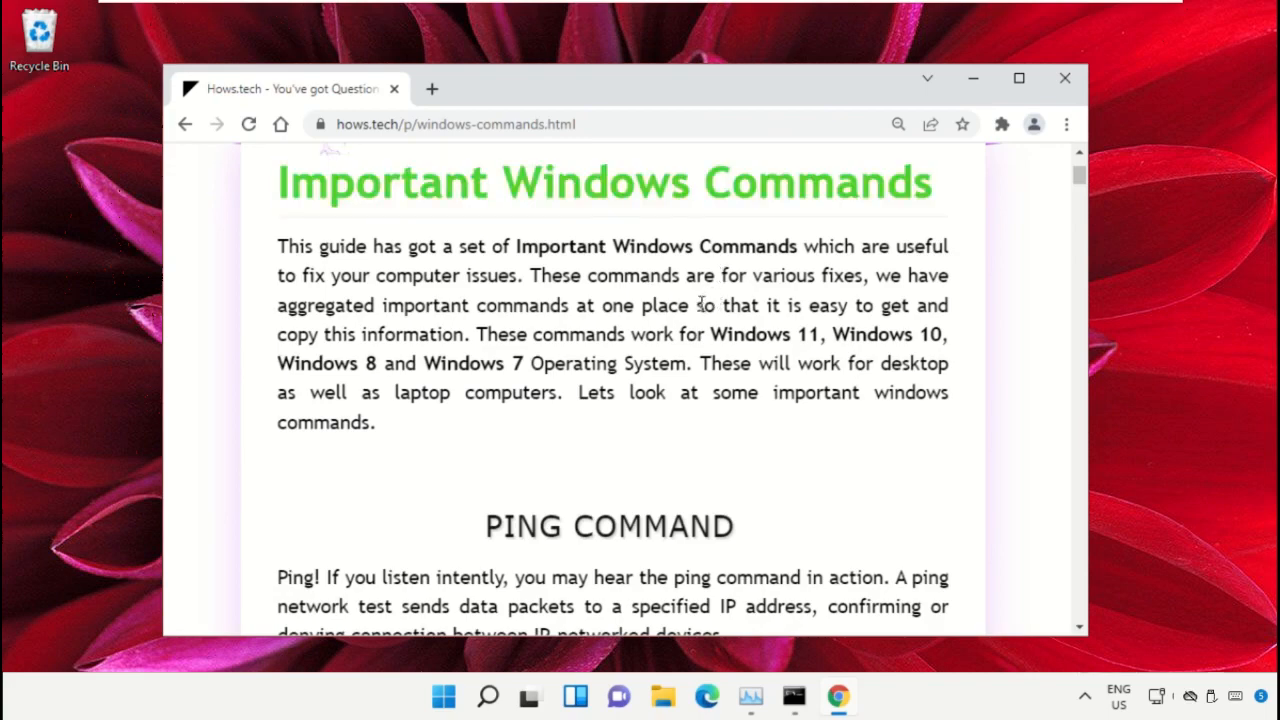
# - Find Command 12 on the commands page and copy "sfc /scanfile=c:\windows\system32\ieframe.dll"
pyautogui.scroll(-10, 700, 310)
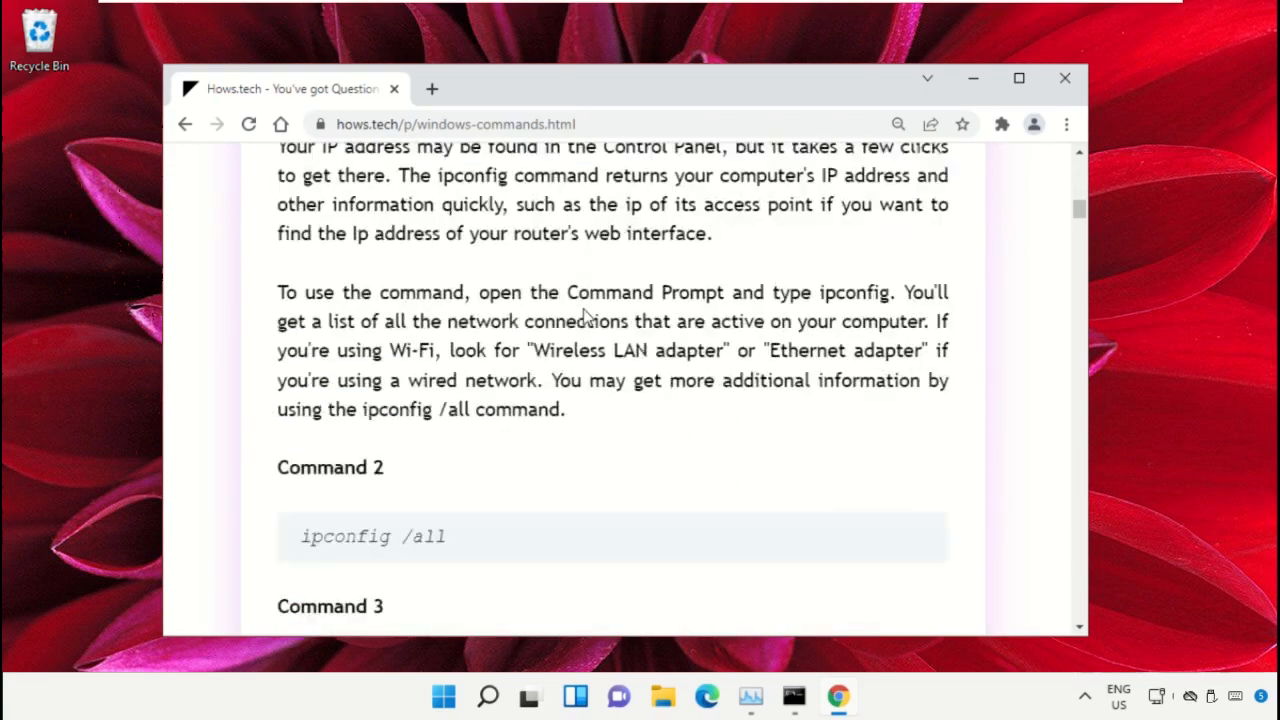
pyautogui.scroll(-9, 586, 316)
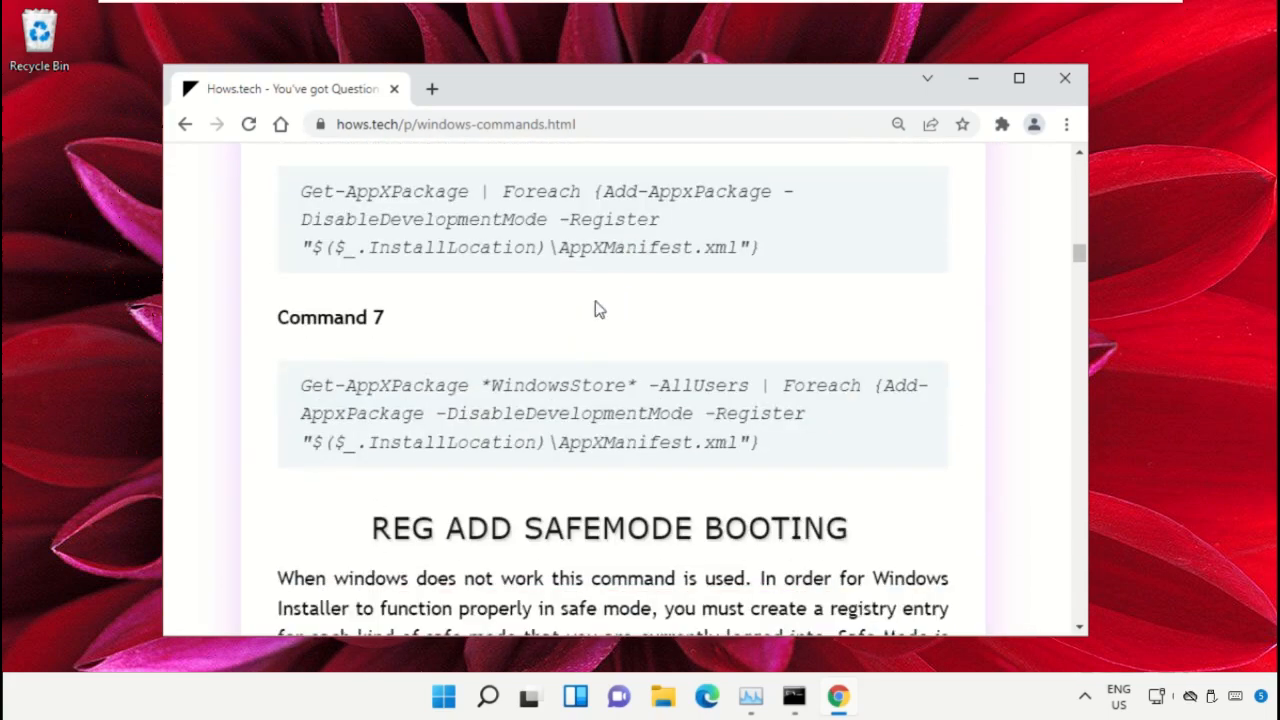
pyautogui.scroll(-10, 596, 309)
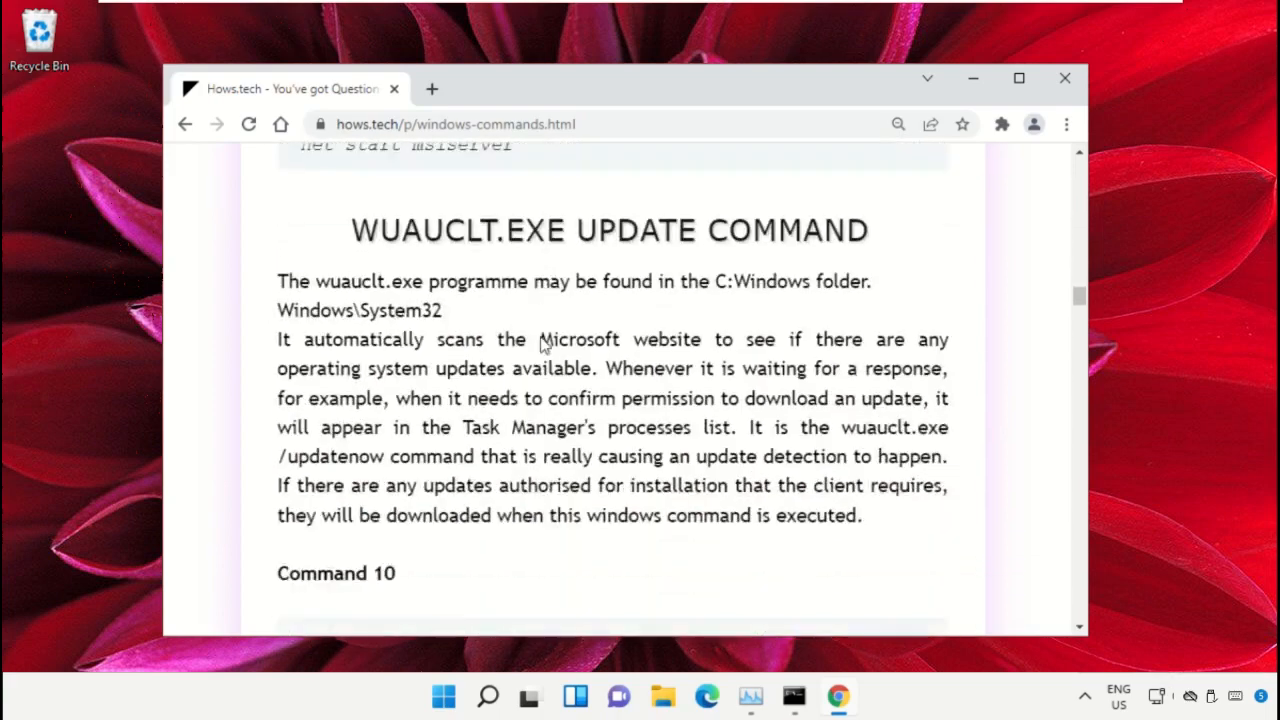
pyautogui.scroll(-7, 543, 345)
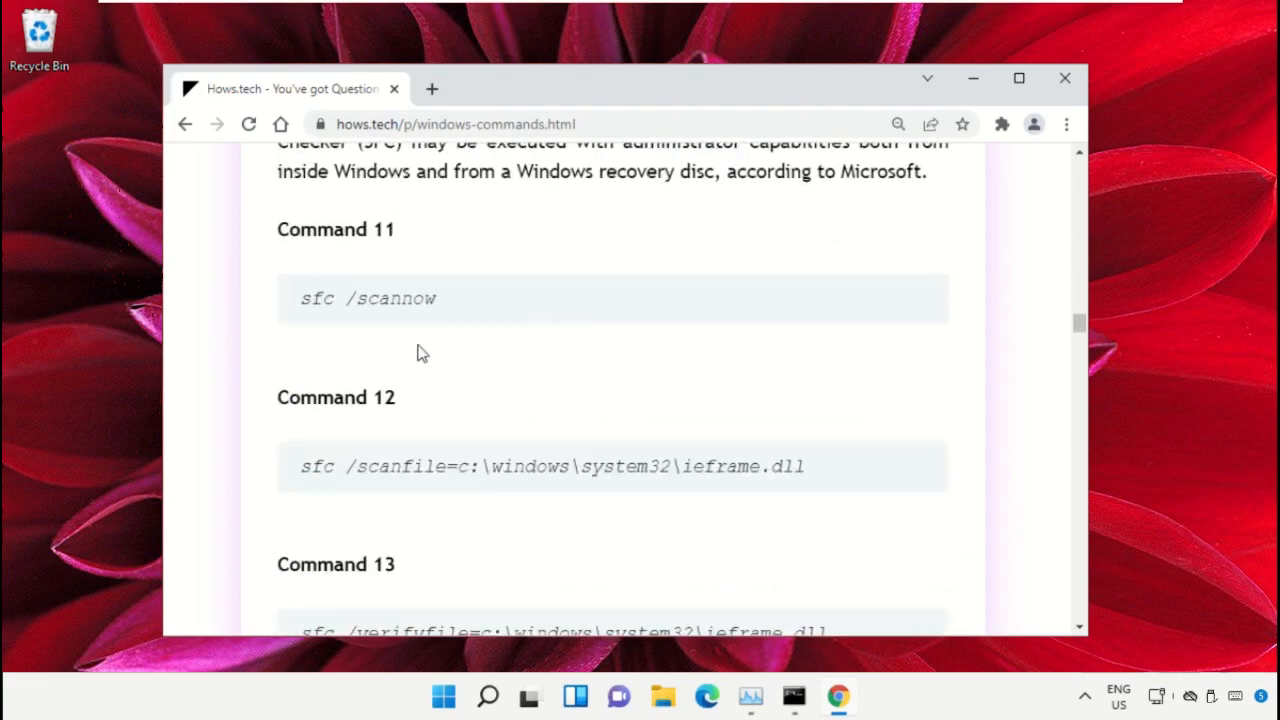
pyautogui.scroll(-1, 419, 352)
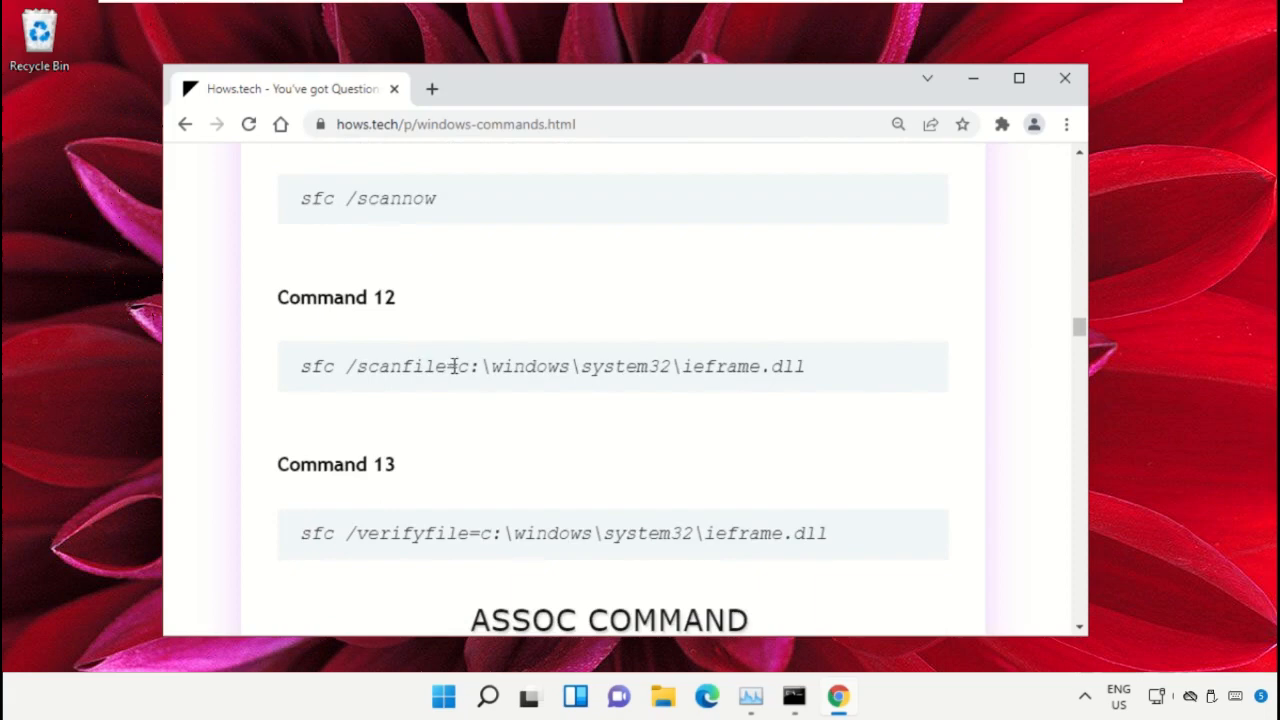
pyautogui.tripleClick(455, 366)
pyautogui.click(752, 412)
pyautogui.tripleClick(508, 368)
pyautogui.rightClick(508, 370)
pyautogui.click(556, 390)
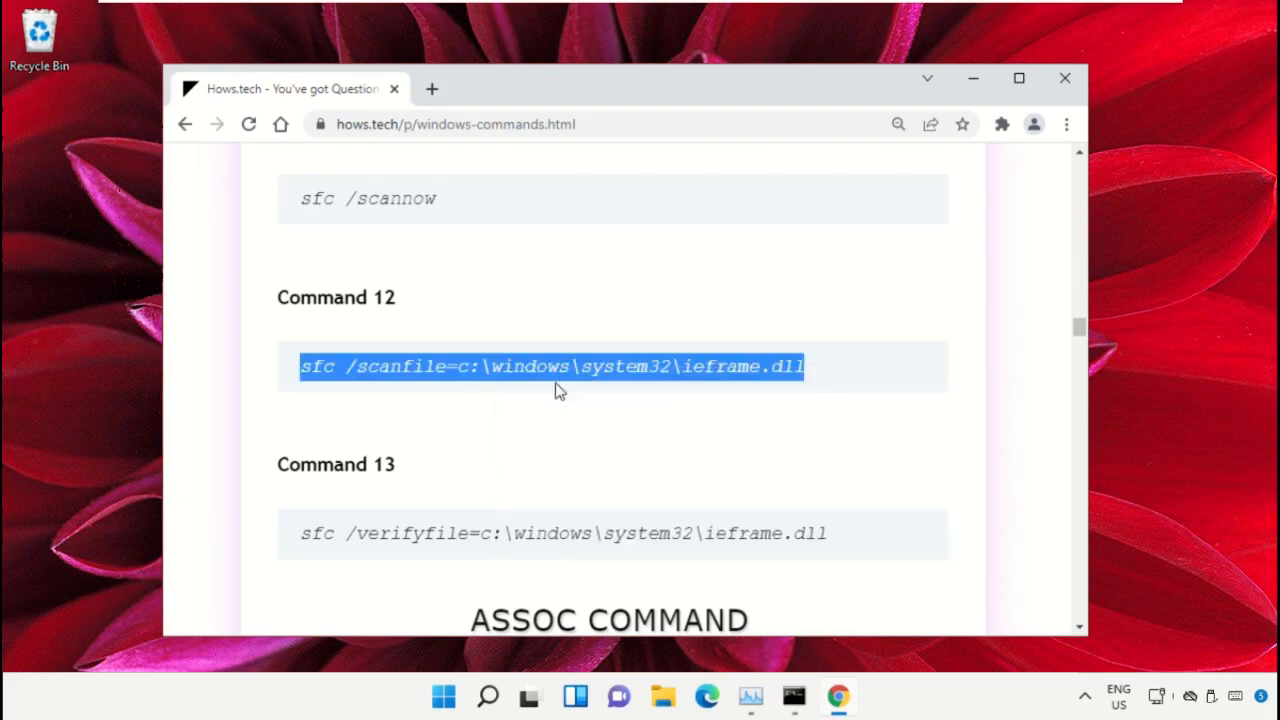
# - Switch to the elevated Command Prompt and run the copied "sfc /scanfile=c:\windows\system32\ieframe.dll" command
pyautogui.click(794, 699)
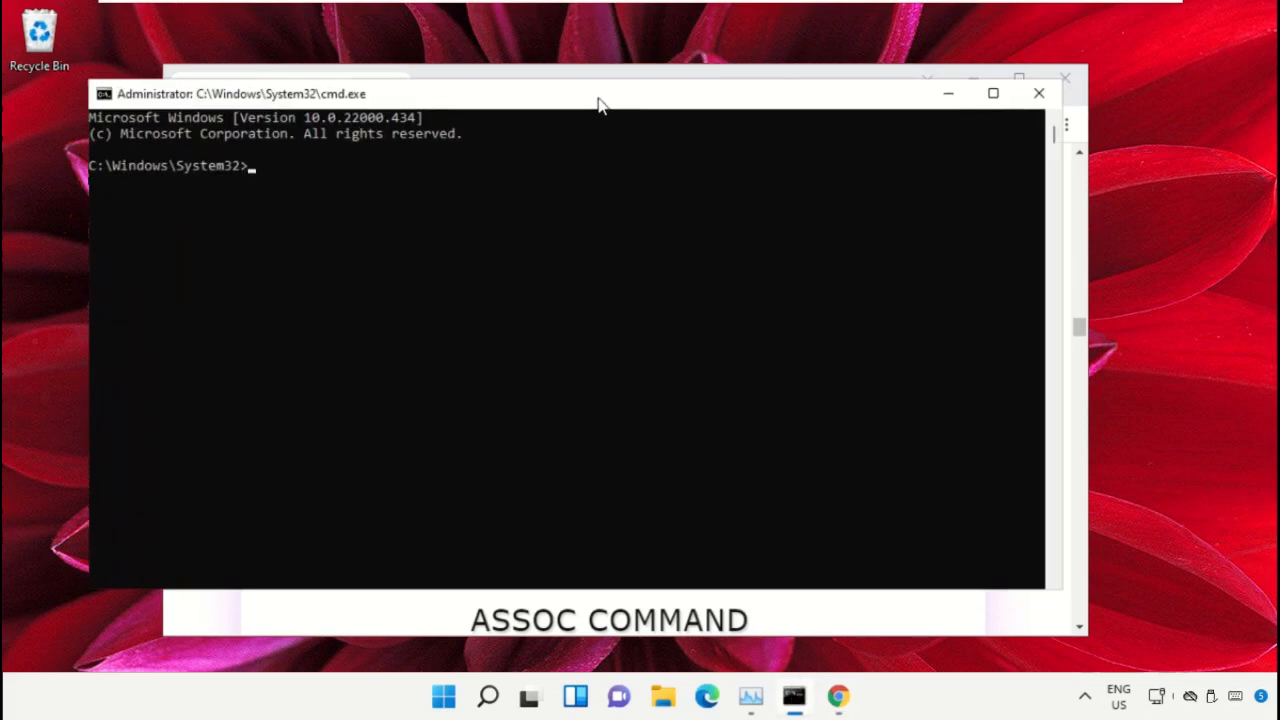
pyautogui.moveTo(600, 105); pyautogui.dragTo(645, 134)
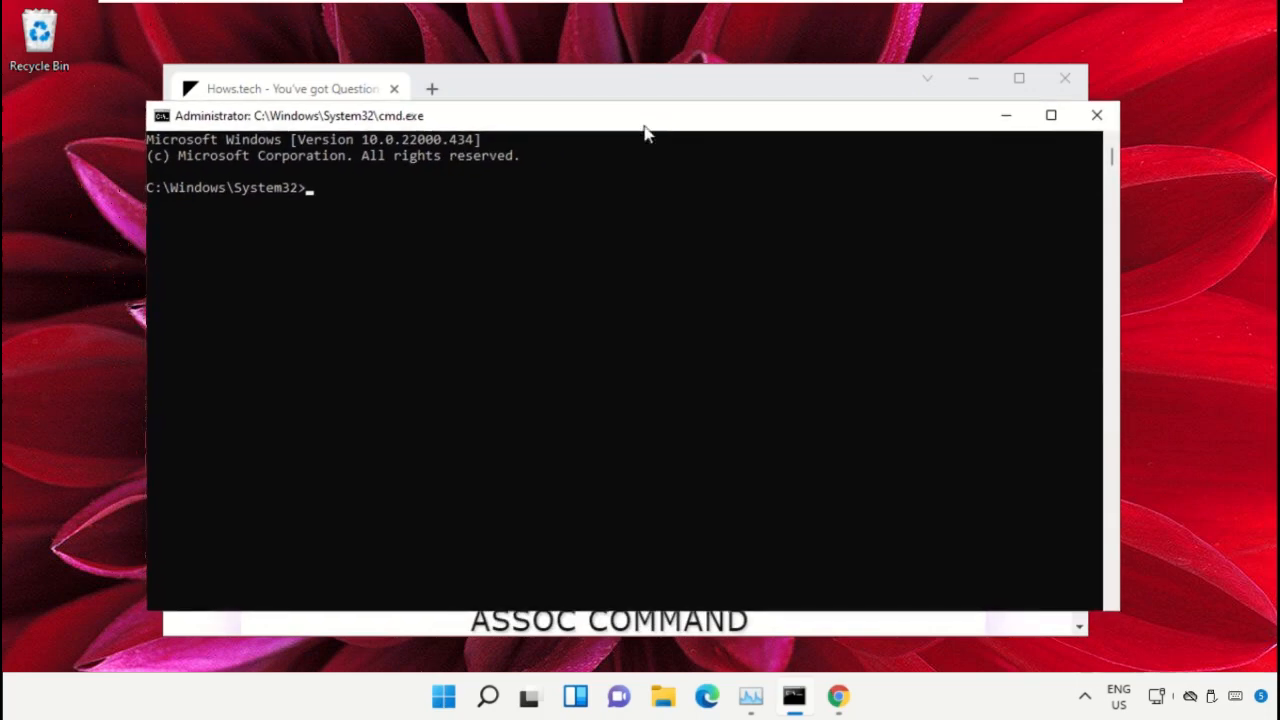
pyautogui.hotkey('ctrl', 'v')
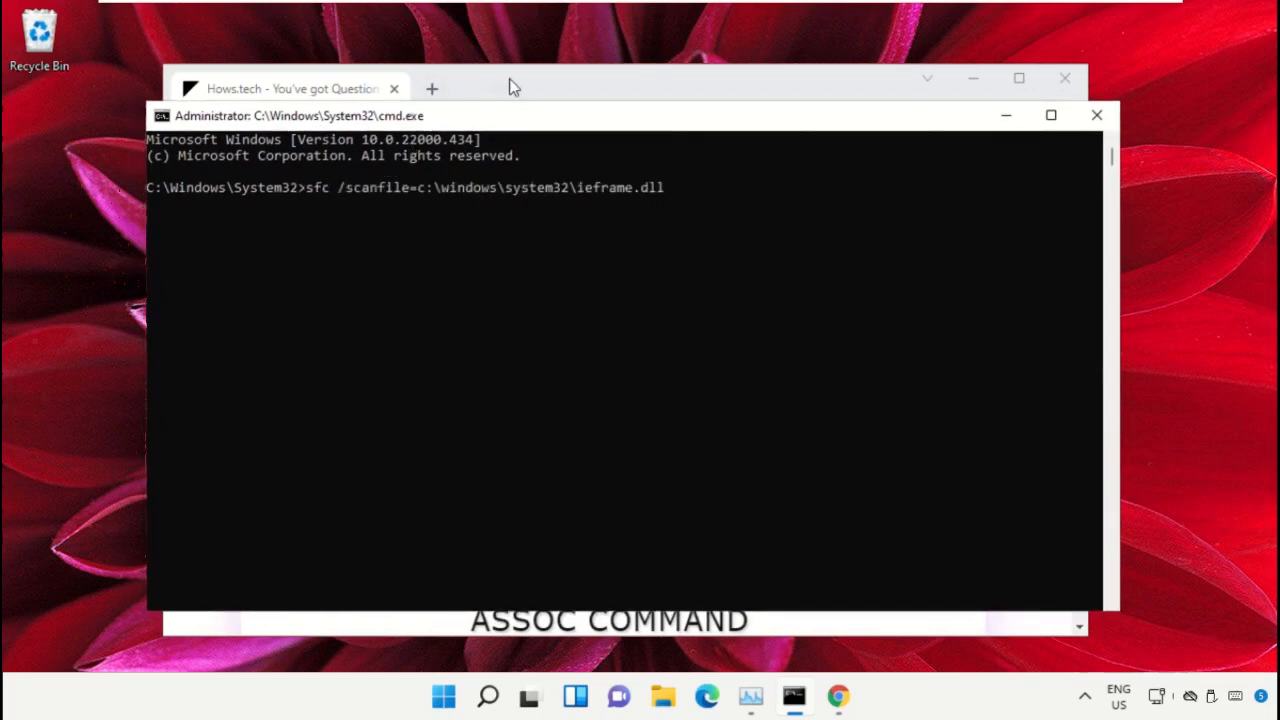
pyautogui.press('Return')
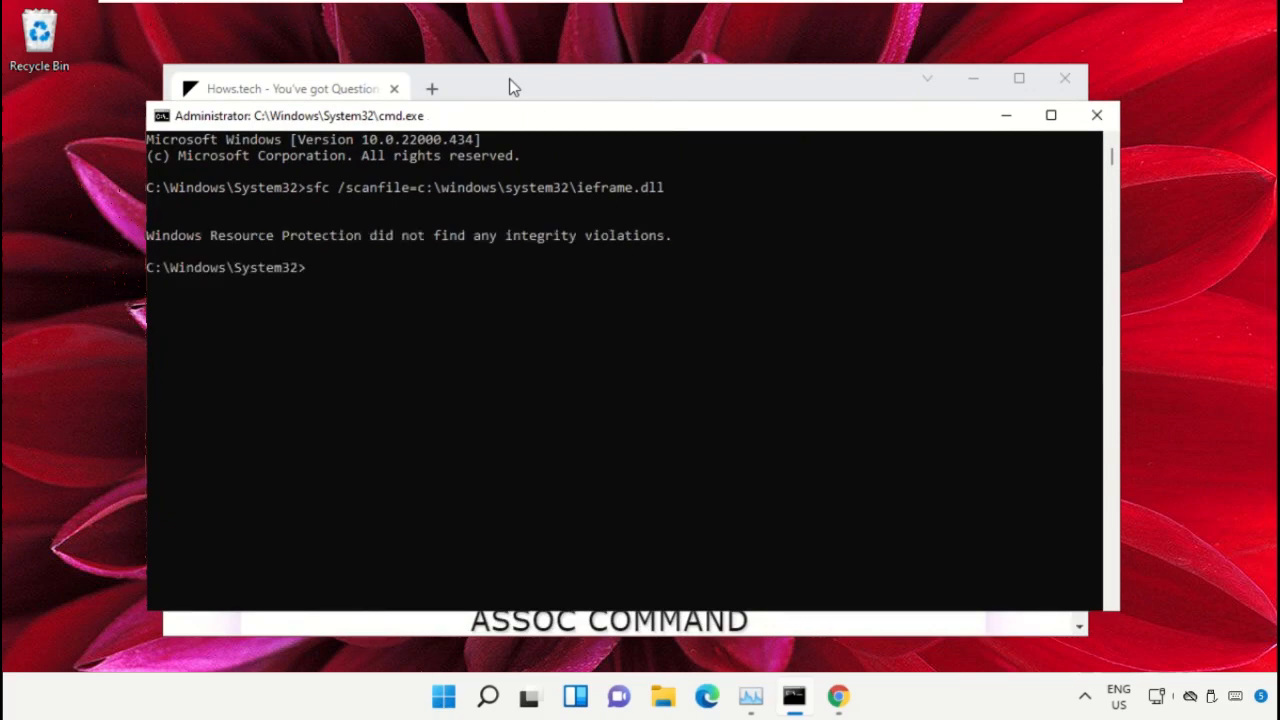
# - Return to the commands page in Chrome and copy Command 13, "sfc /verifyfile=c:\windows\system32\ieframe.dll"
pyautogui.click(510, 87)
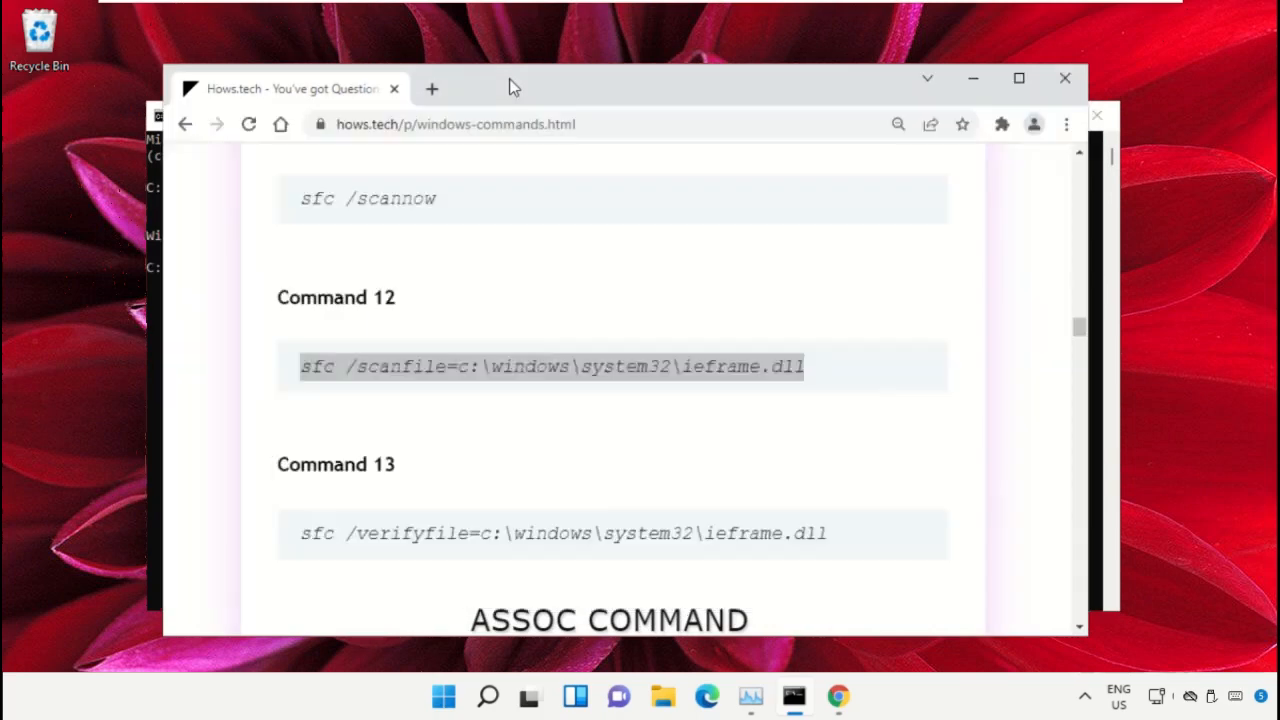
pyautogui.scroll(-1, 474, 277)
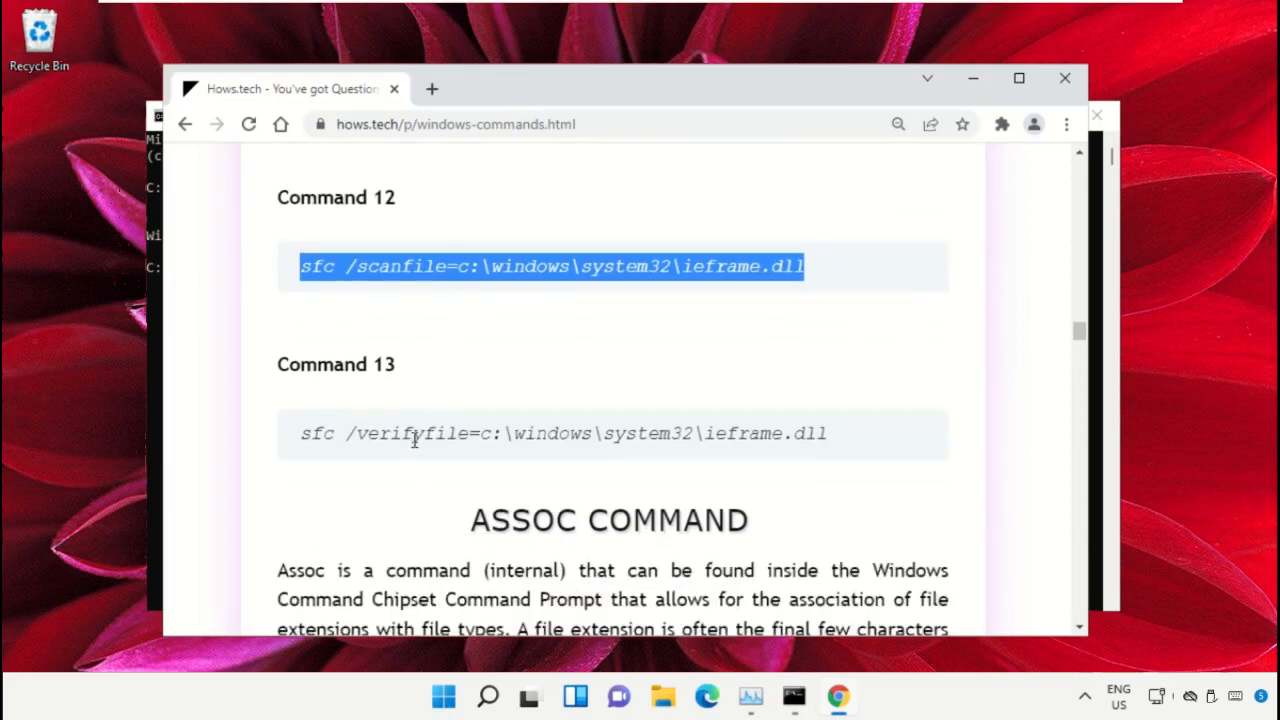
pyautogui.tripleClick(415, 440)
pyautogui.rightClick(432, 446)
pyautogui.click(500, 459)
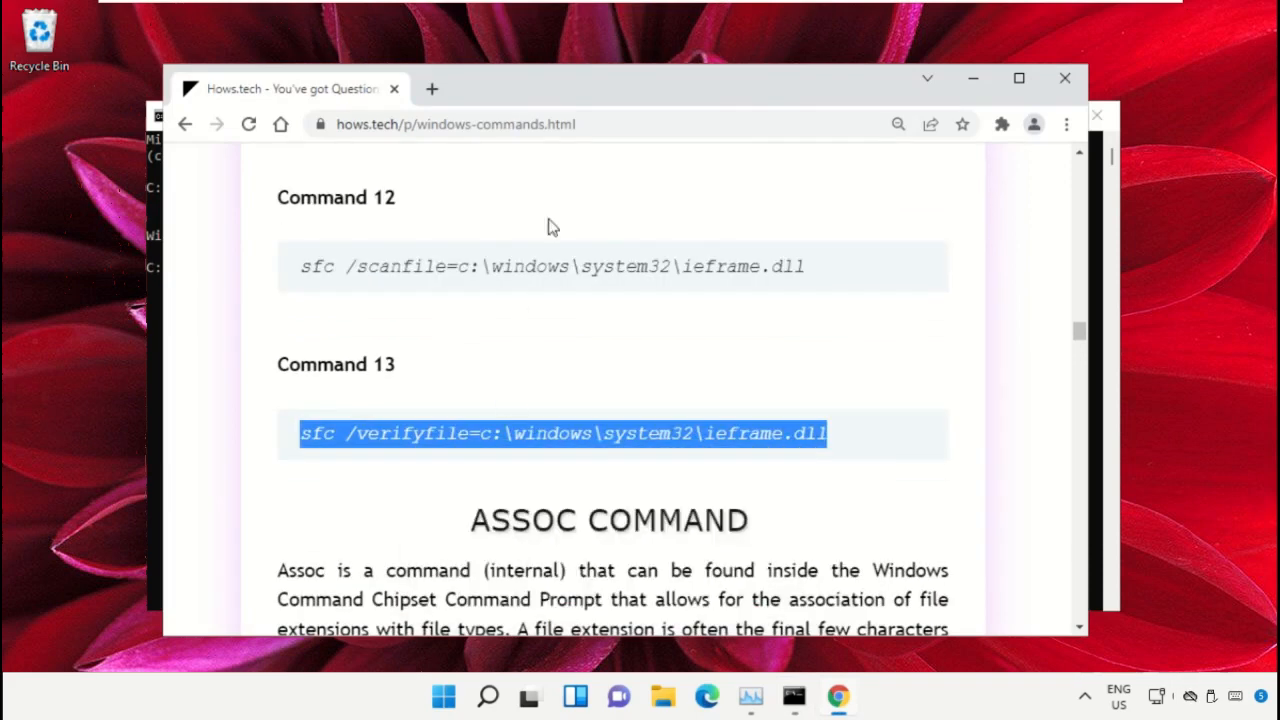
# - Run the copied "sfc /verifyfile=c:\windows\system32\ieframe.dll" command in the Command Prompt, closing it and minimizing Chrome when done
pyautogui.click(792, 700)
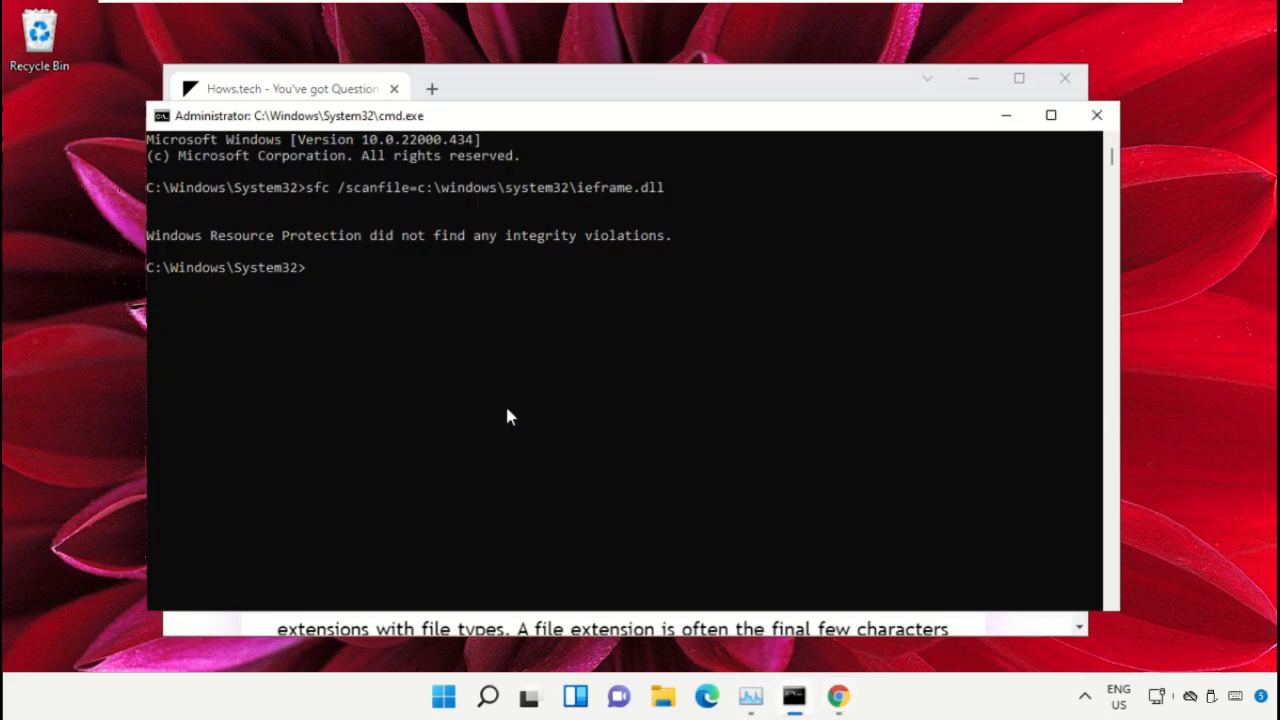
pyautogui.hotkey('ctrl', 'v')
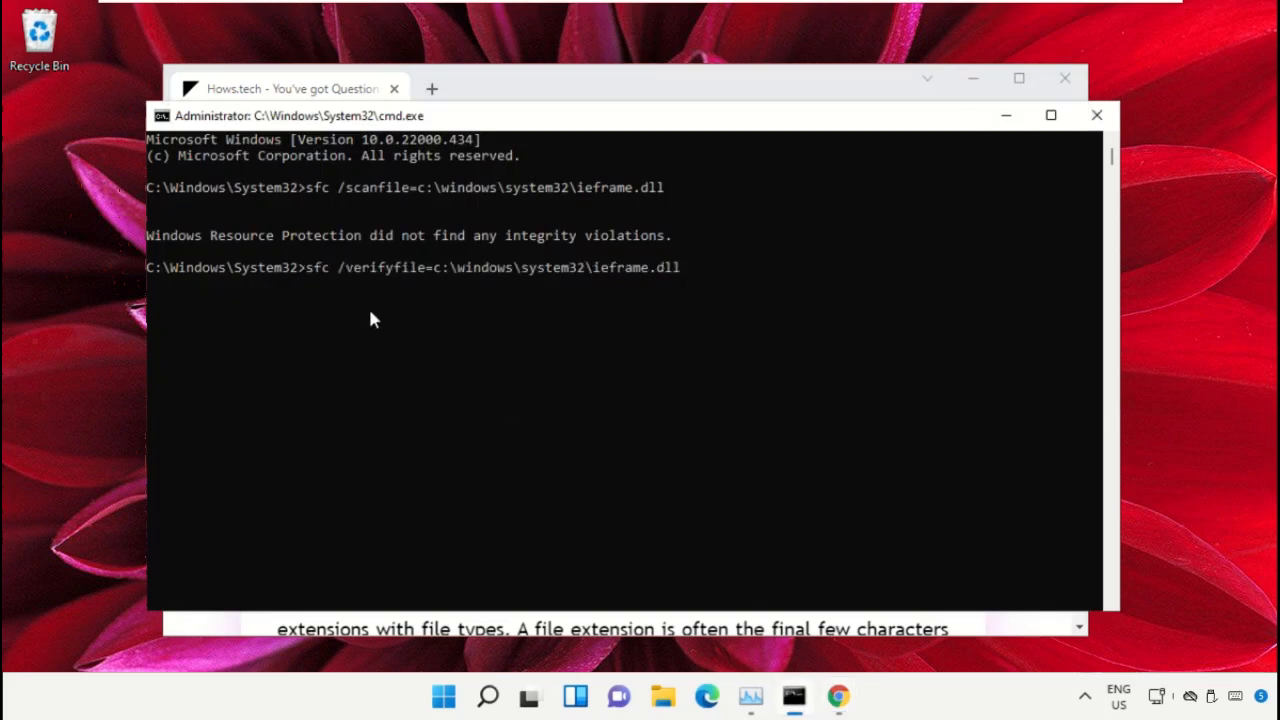
pyautogui.press('Return')
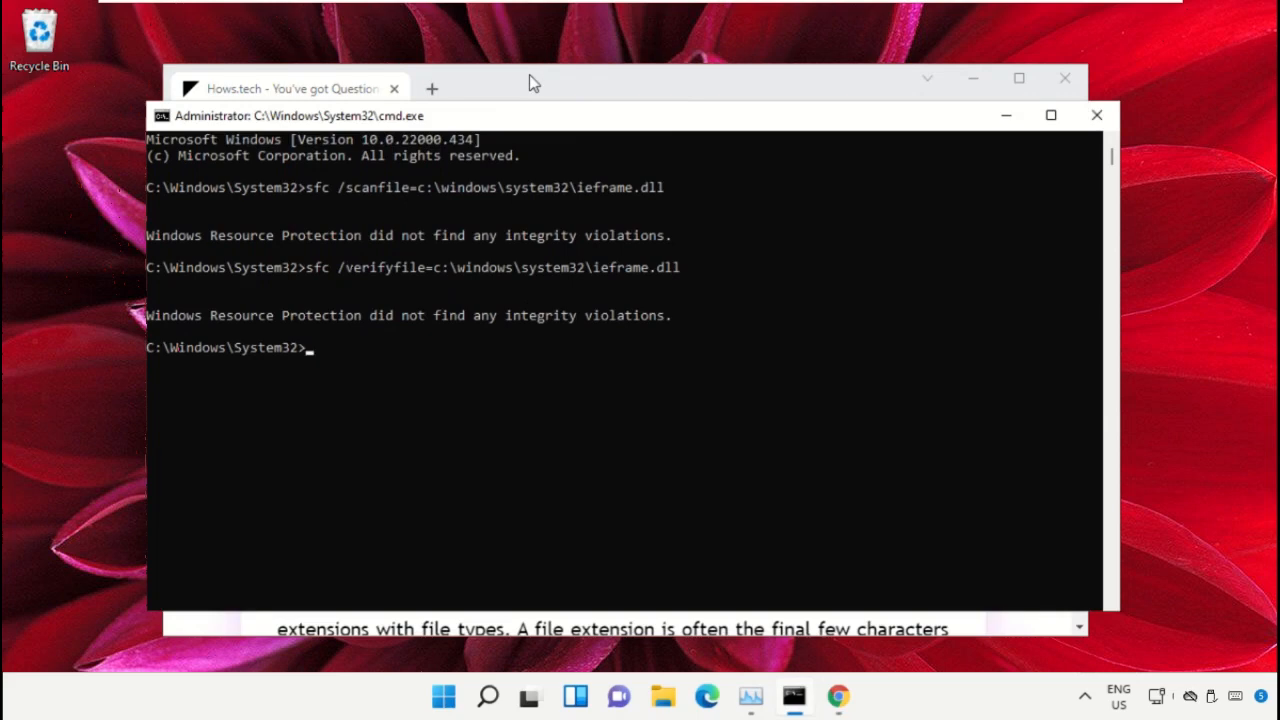
pyautogui.click(1099, 117)
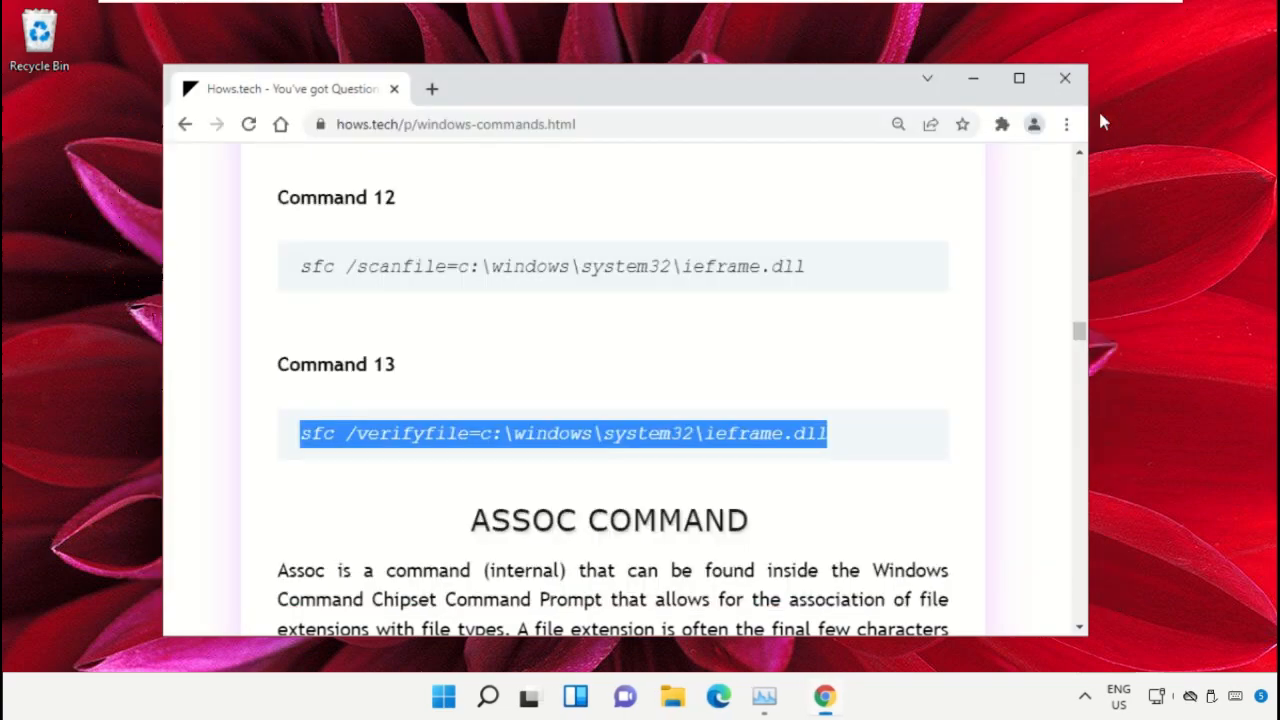
pyautogui.click(973, 80)
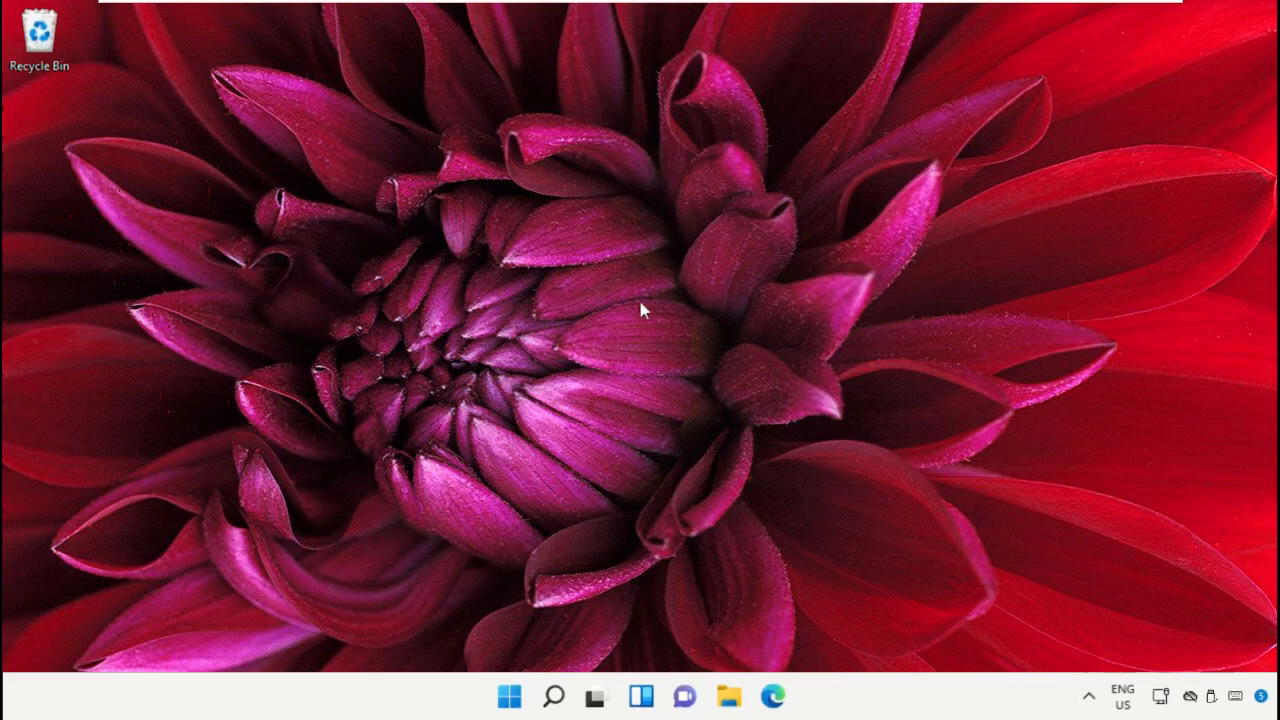
# - Search for and open Settings, turn on "Open Xbox Game Bar using this button" under Gaming, and close Settings
pyautogui.click(553, 696)
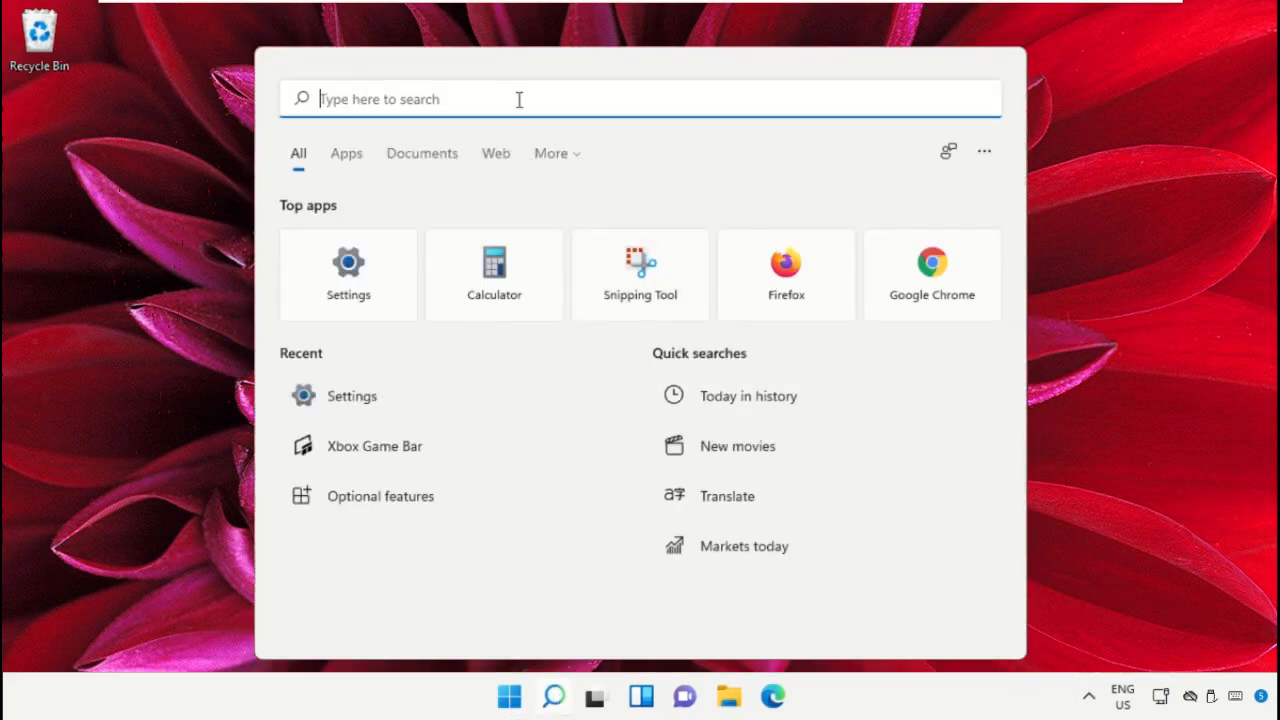
pyautogui.write('Settings')
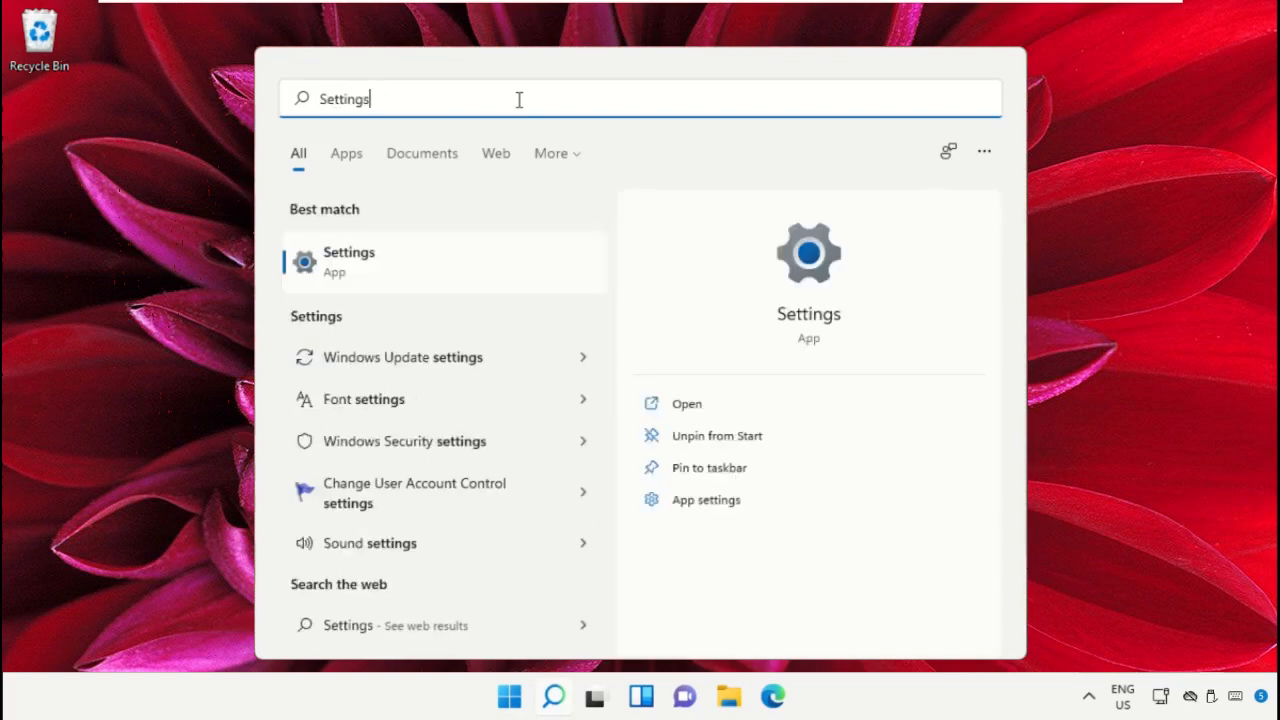
pyautogui.click(386, 265)
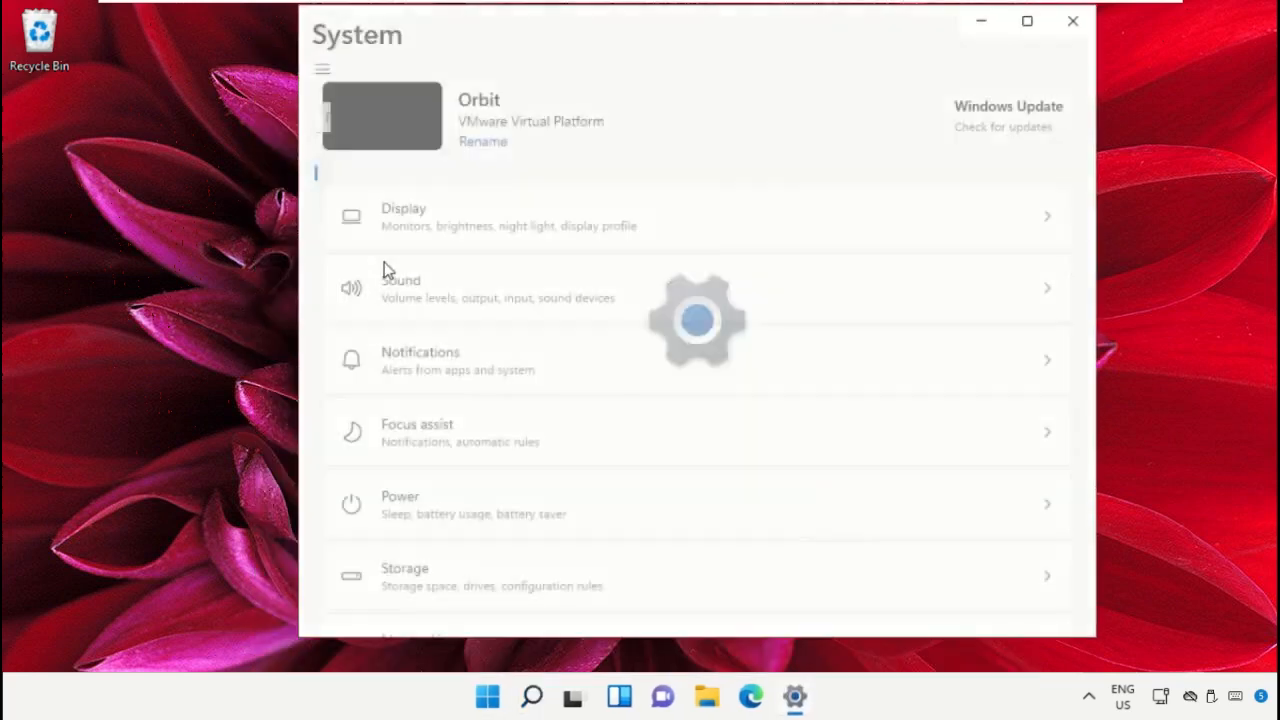
pyautogui.click(485, 507)
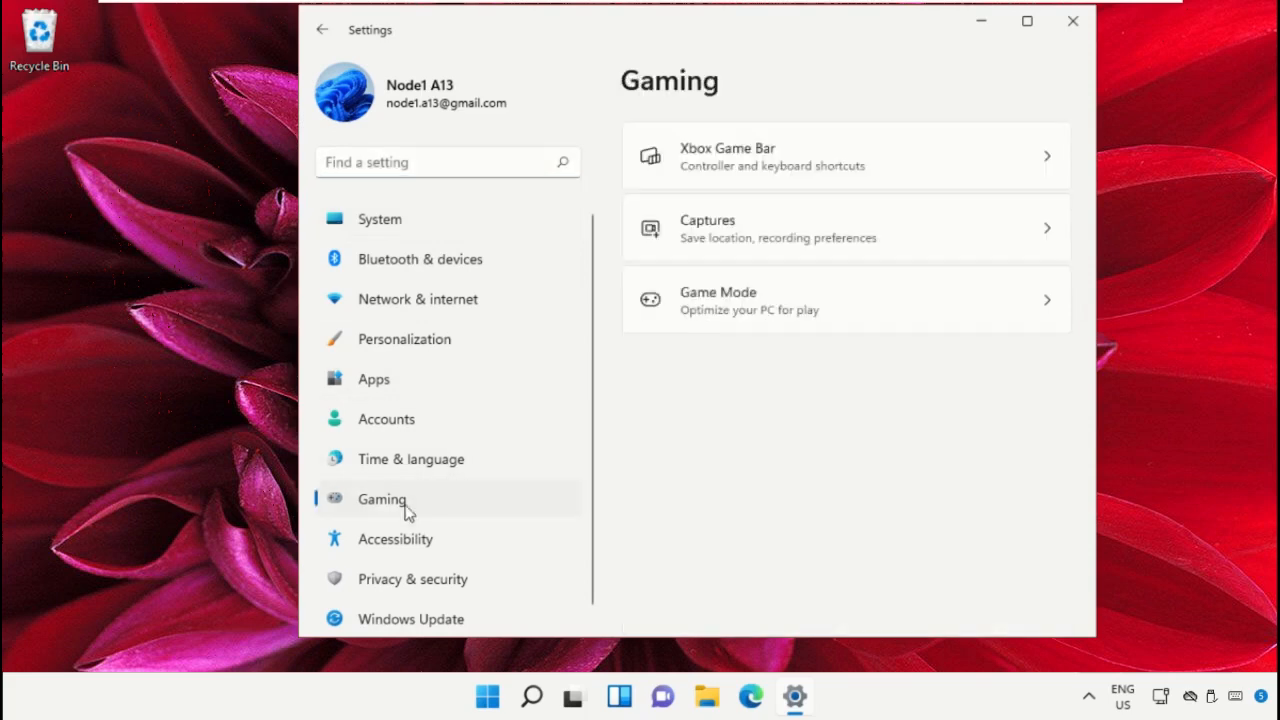
pyautogui.click(913, 143)
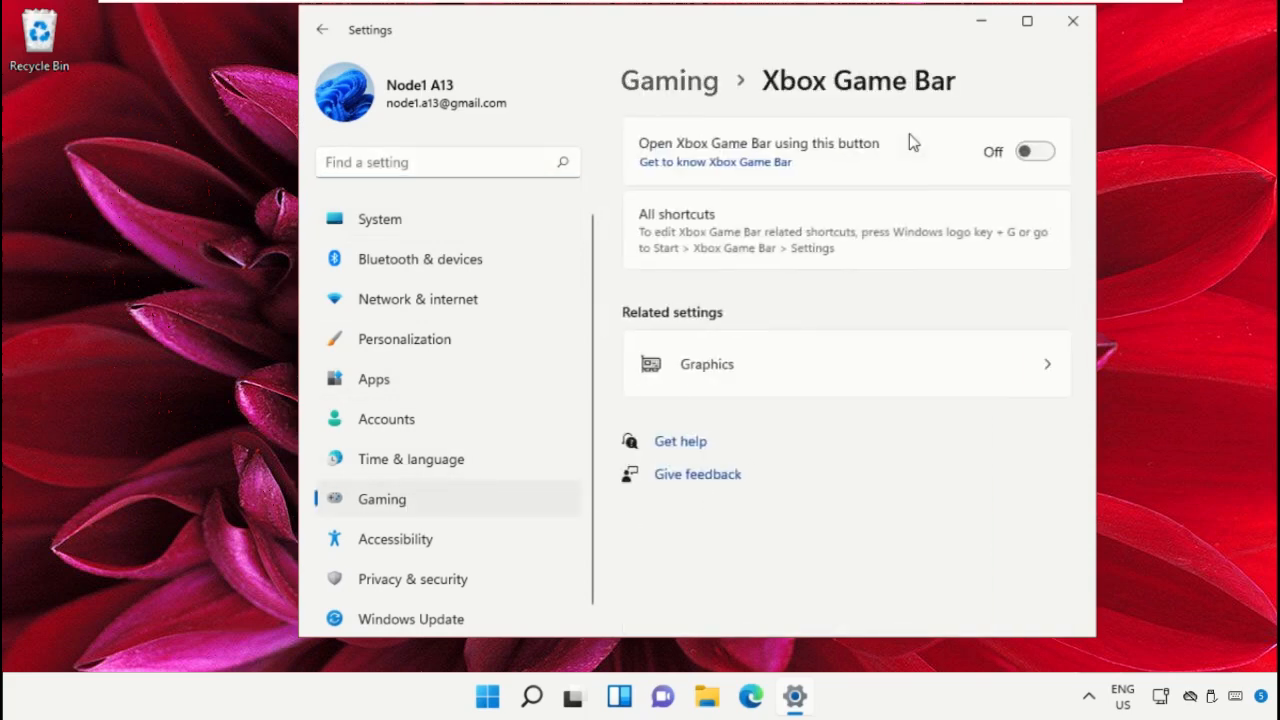
pyautogui.click(1039, 155)
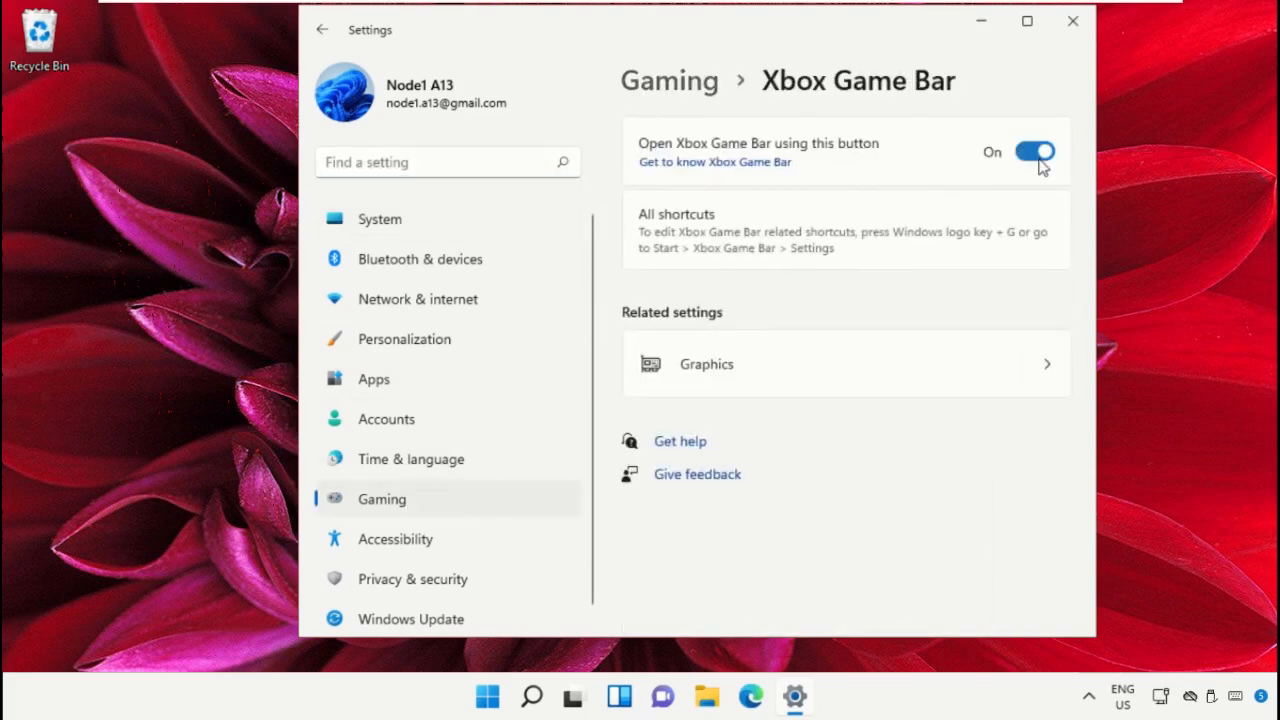
pyautogui.click(1073, 20)
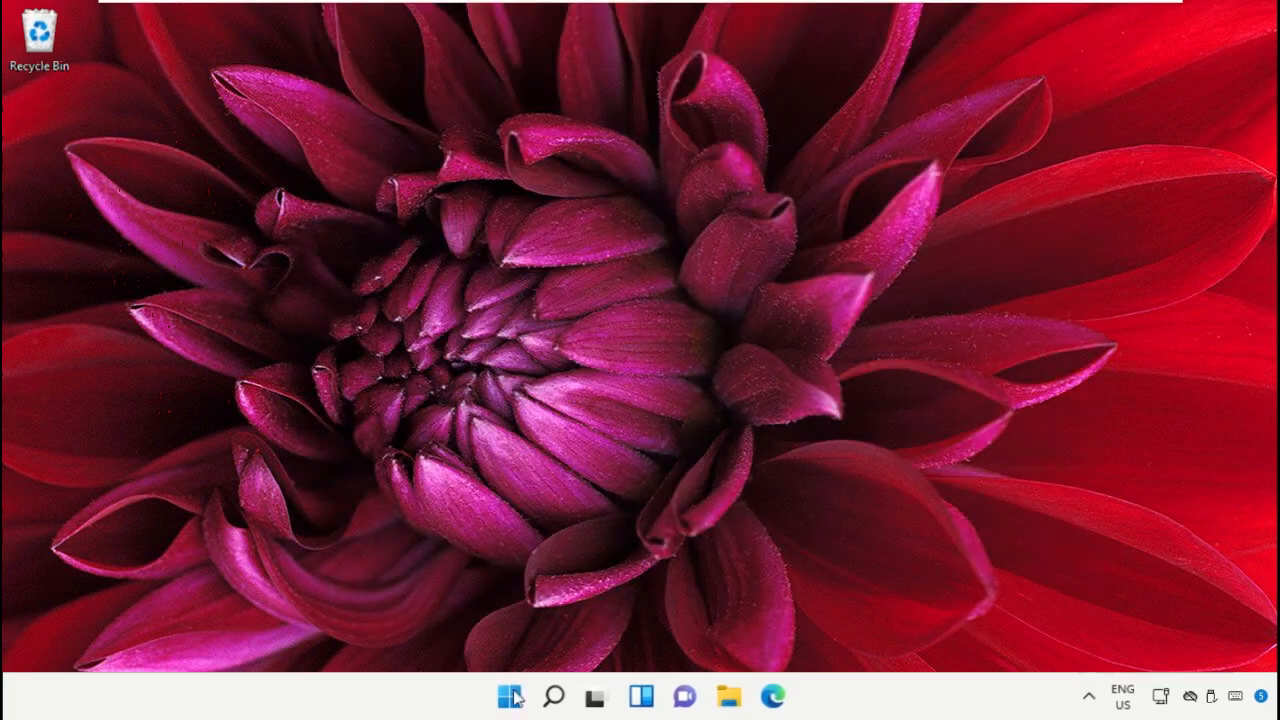
# - Reopen Settings through a search and view the available optional features for the Apps category
pyautogui.click(553, 696)
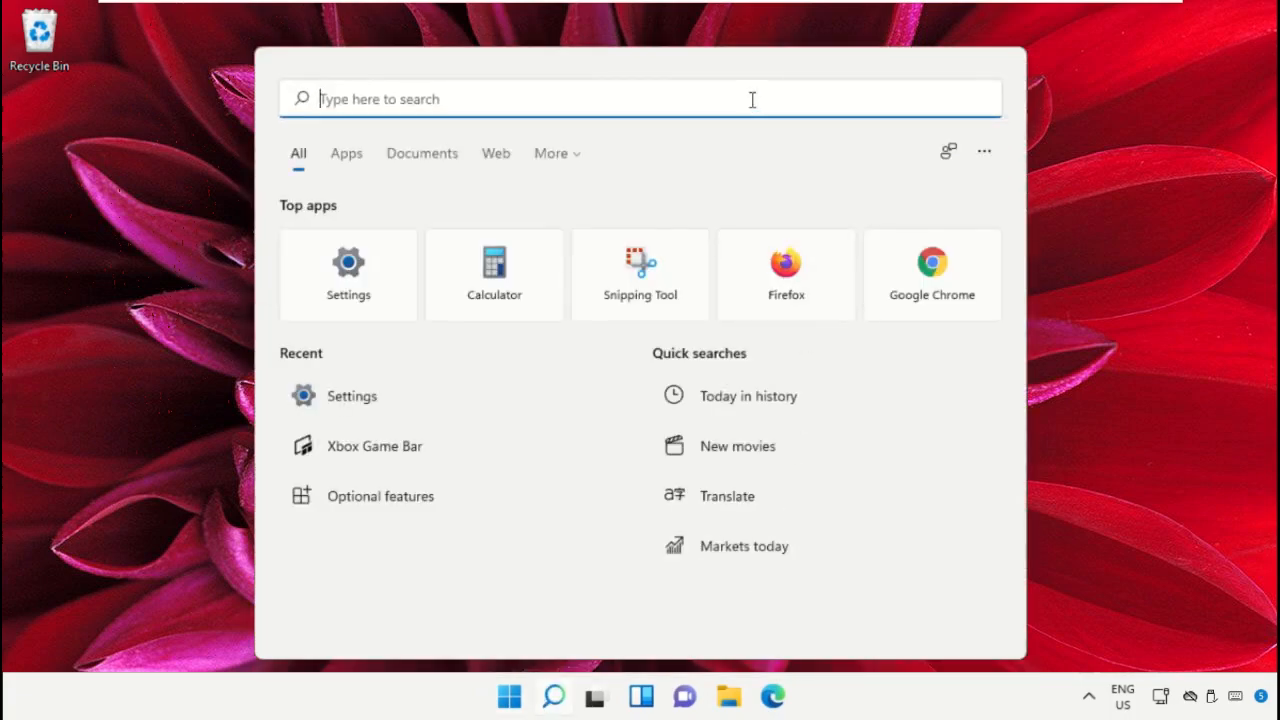
pyautogui.write('Settings')
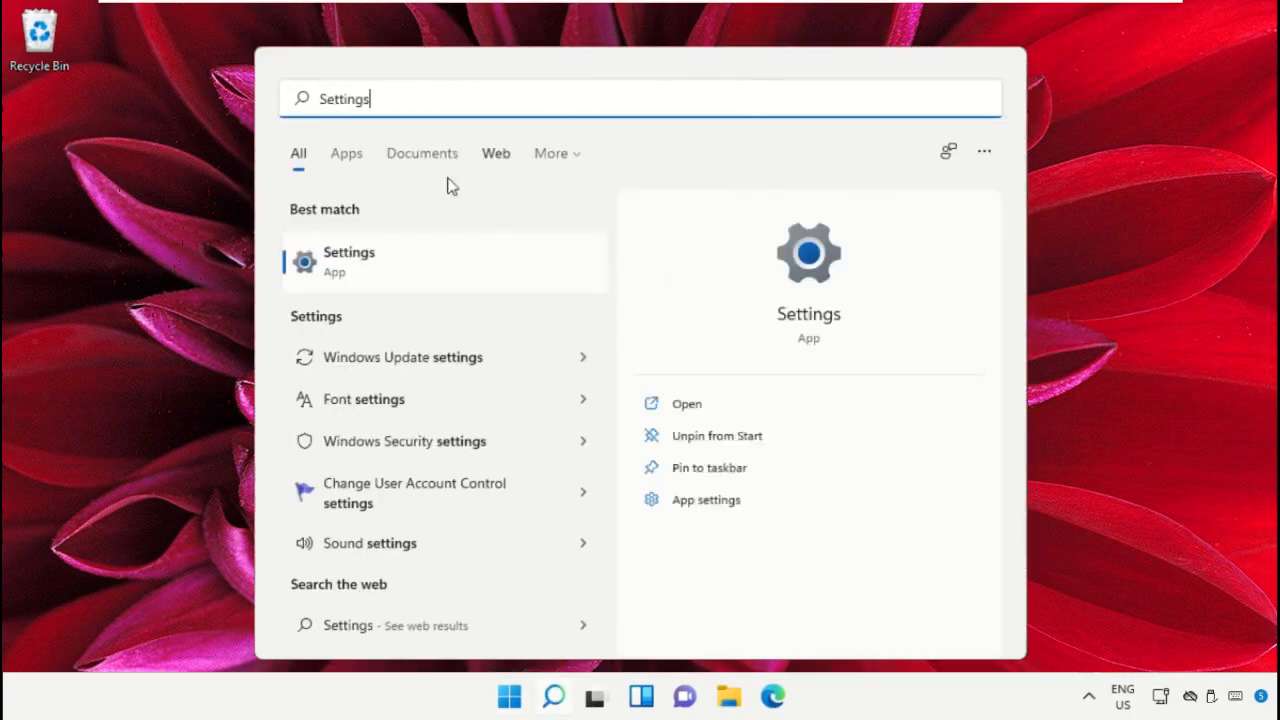
pyautogui.click(397, 289)
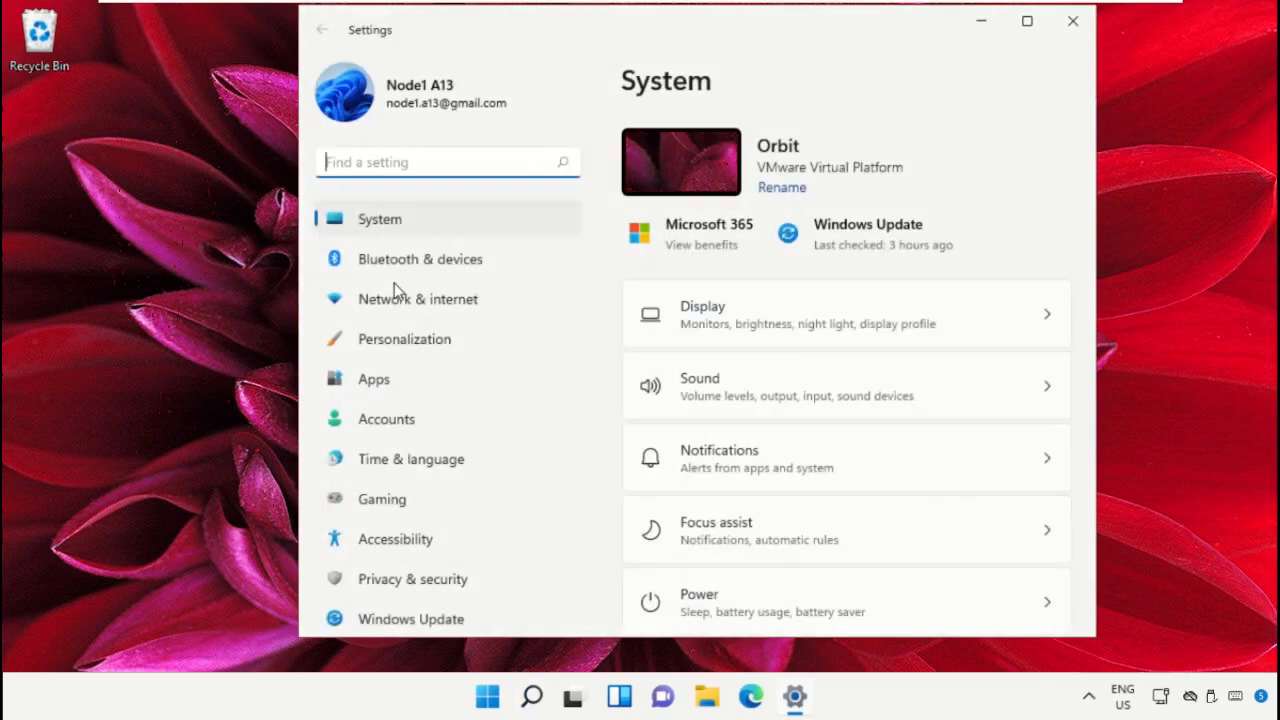
pyautogui.click(392, 381)
pyautogui.click(760, 392)
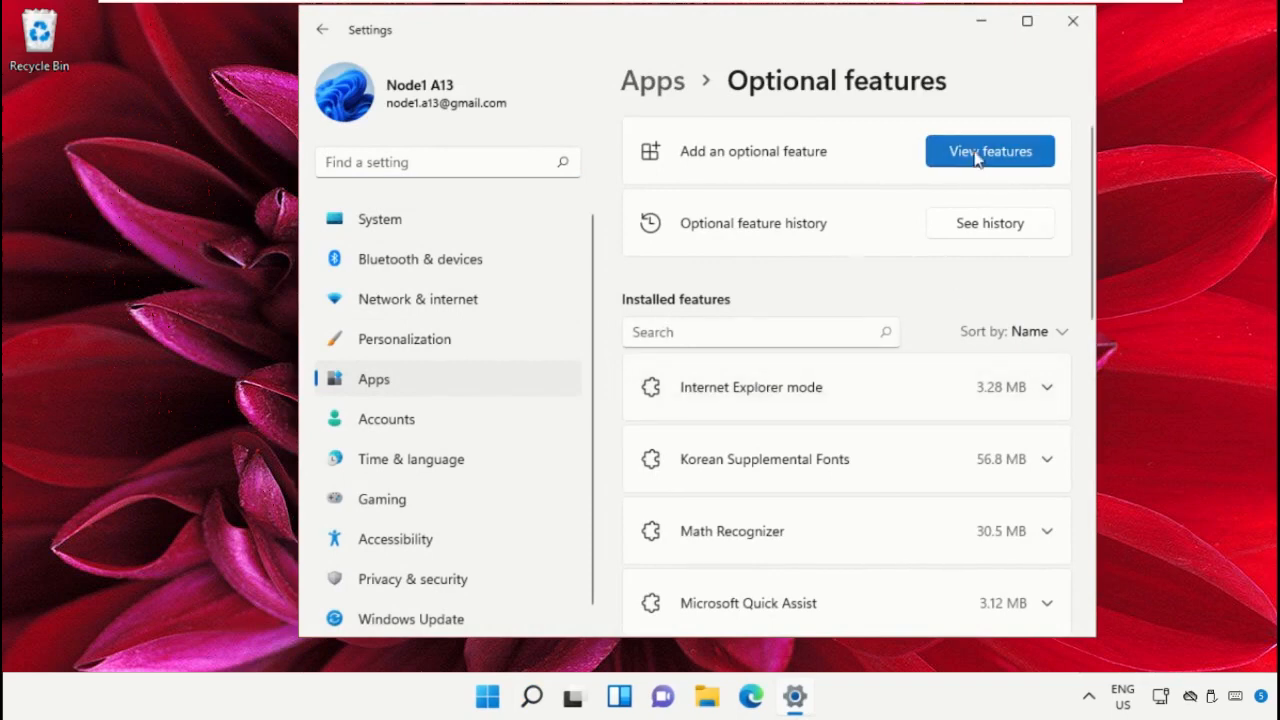
pyautogui.click(977, 158)
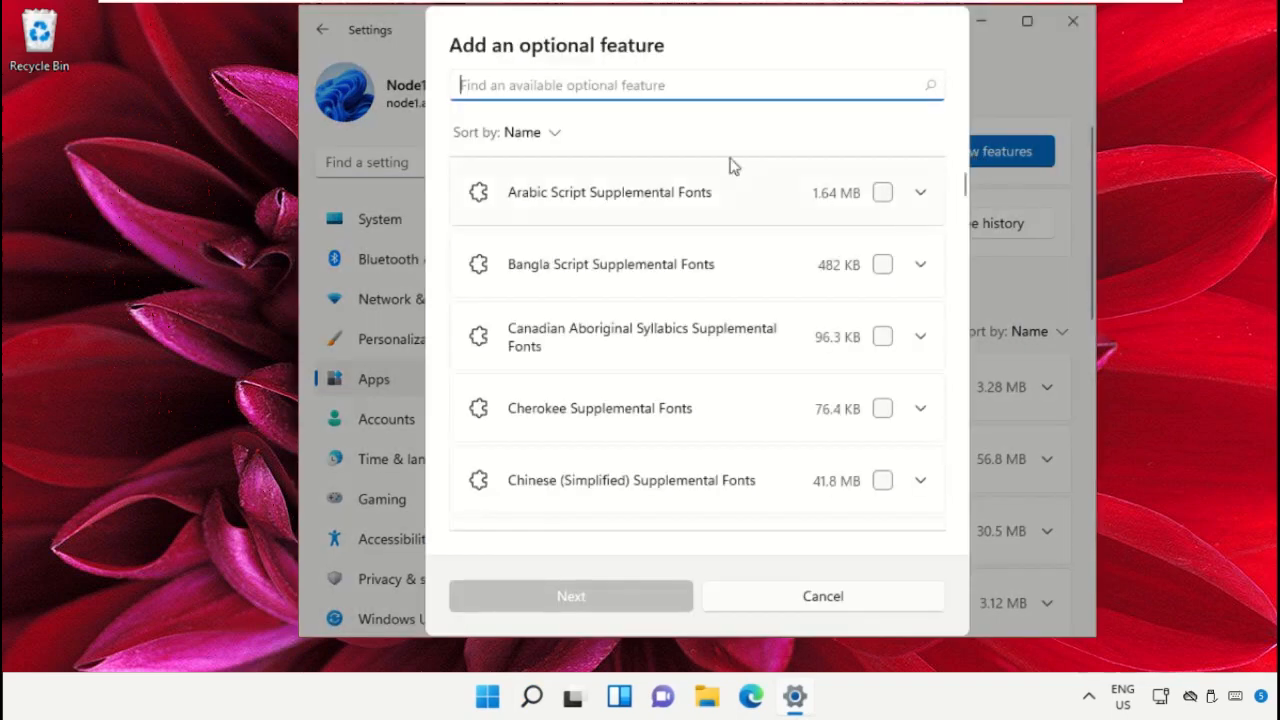
# - Find "Windows media player" among the optional features, install it and close Settings
pyautogui.write('Windows med')
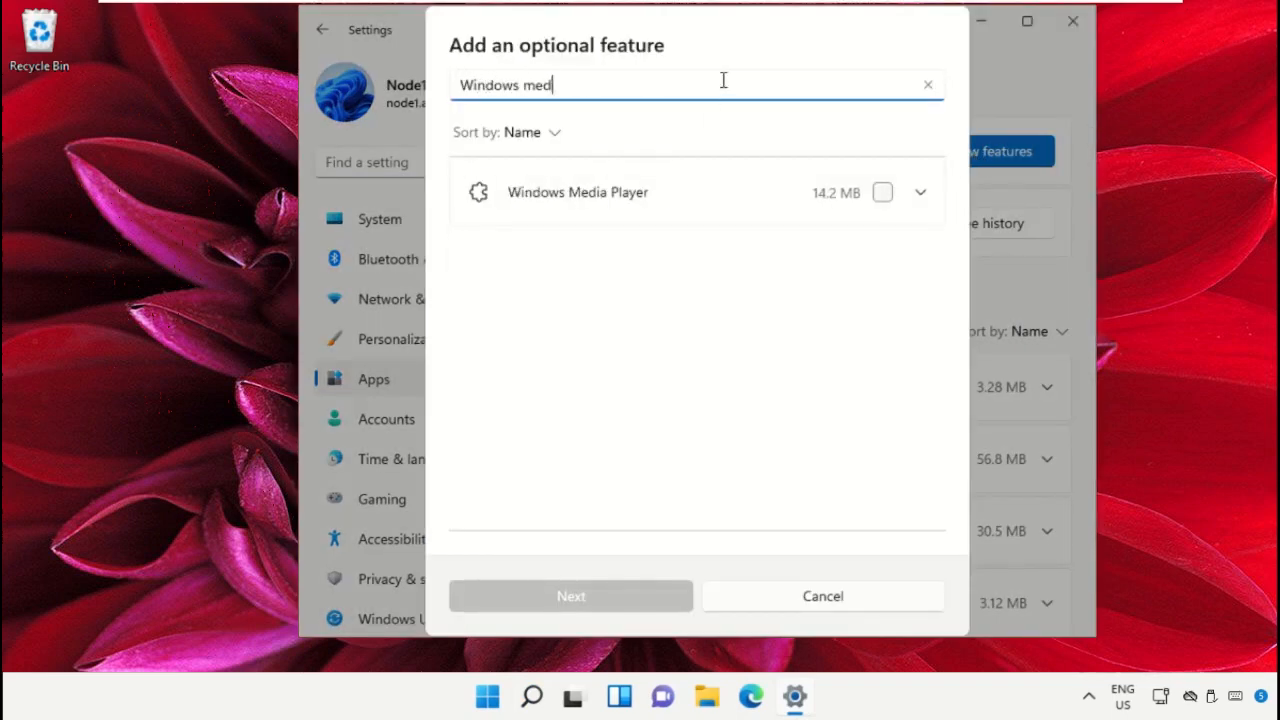
pyautogui.write('ia player')
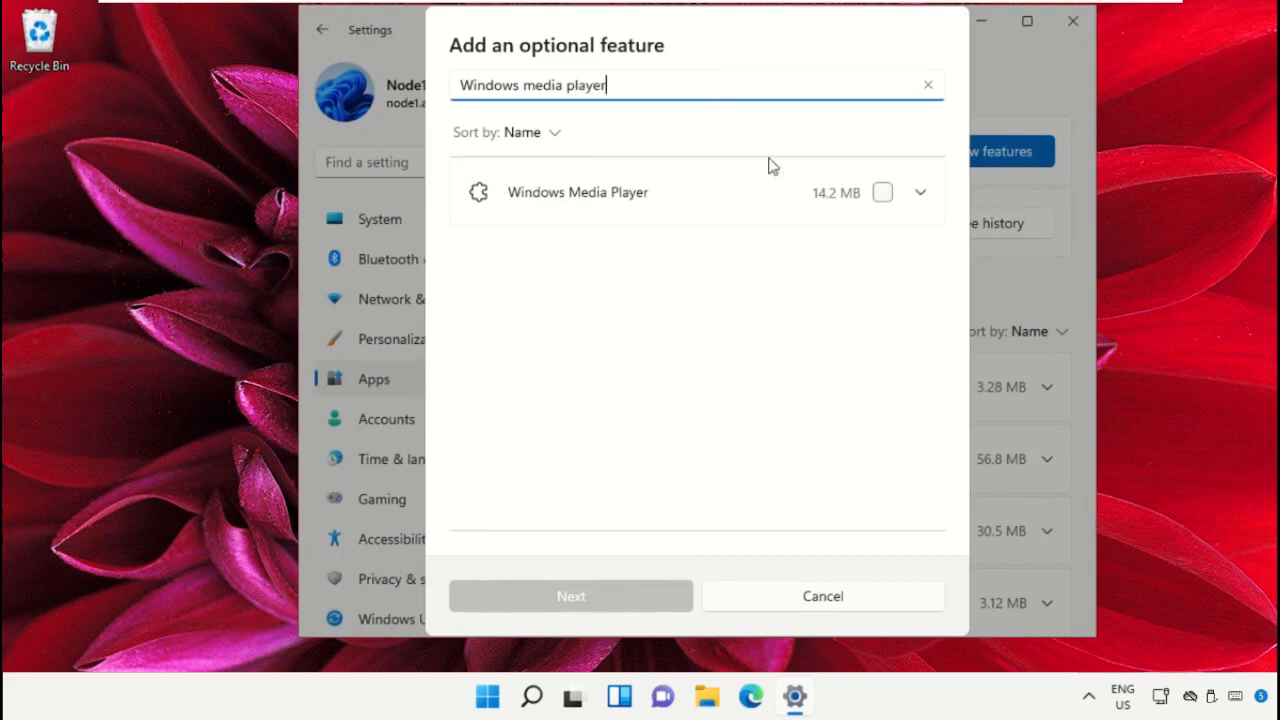
pyautogui.click(882, 194)
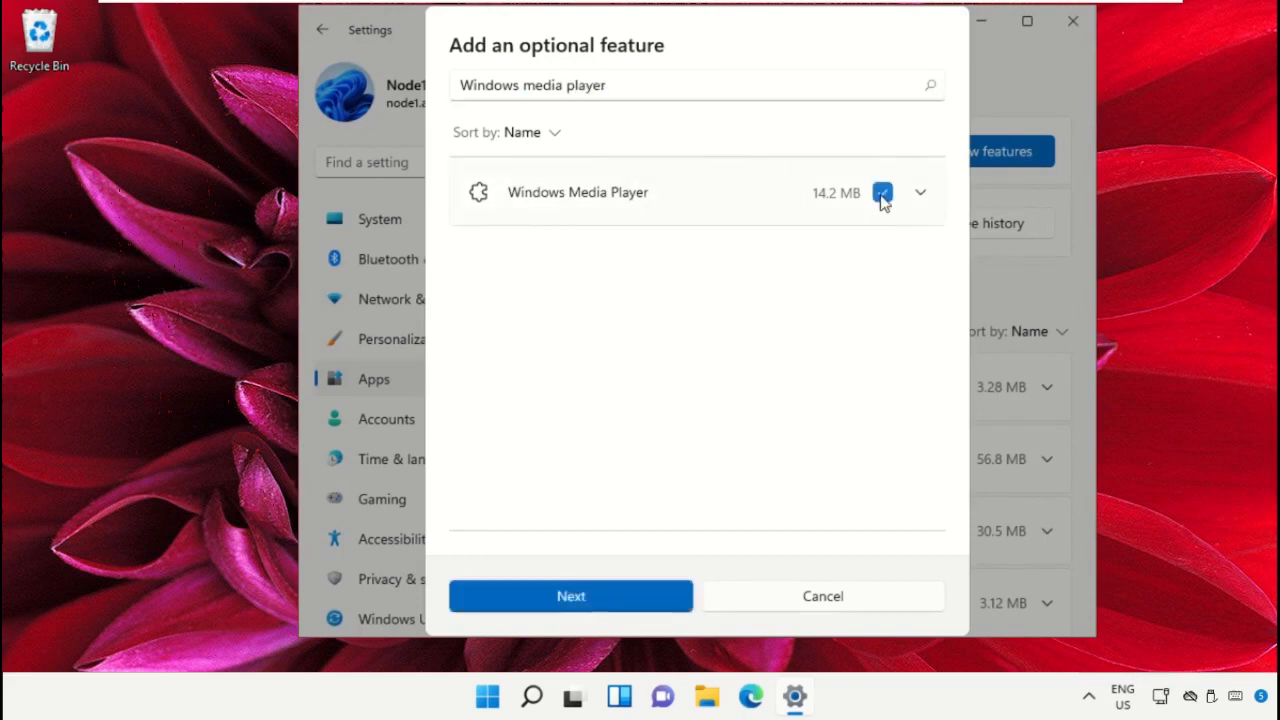
pyautogui.click(591, 604)
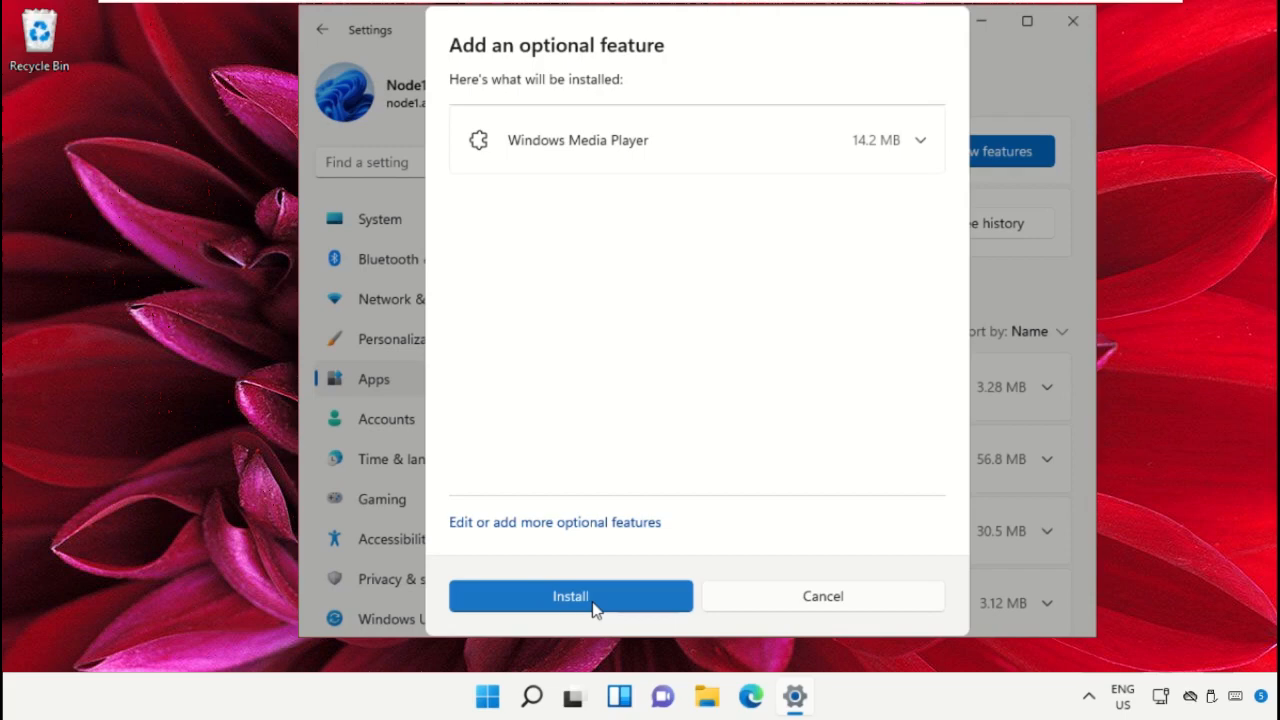
pyautogui.click(592, 603)
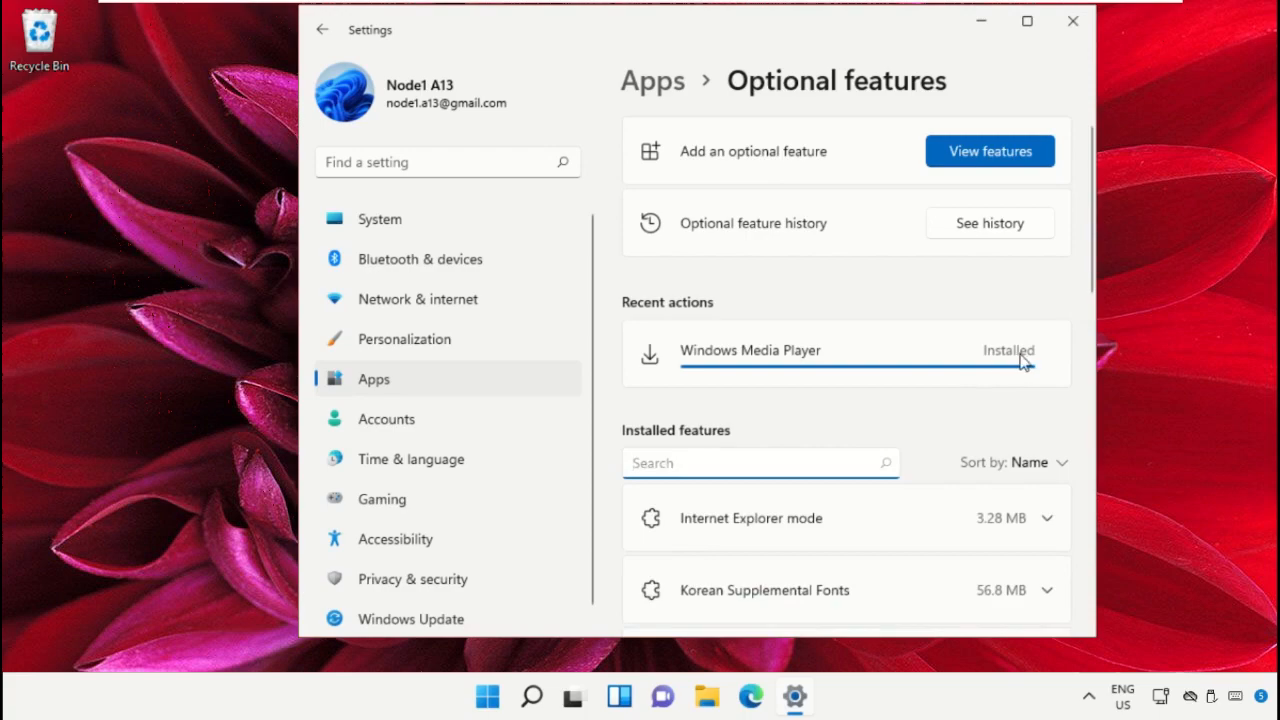
pyautogui.click(1072, 21)
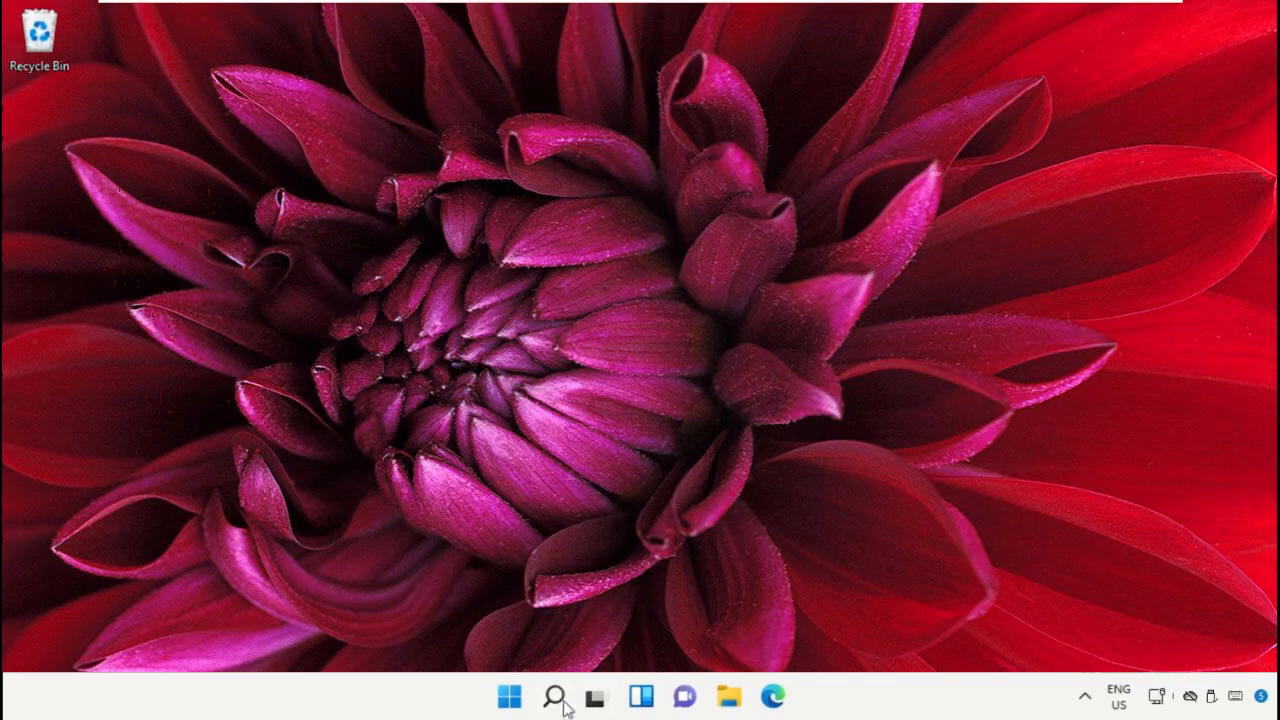
# - Open the computer's power options in Start to restart Windows
pyautogui.click(509, 696)
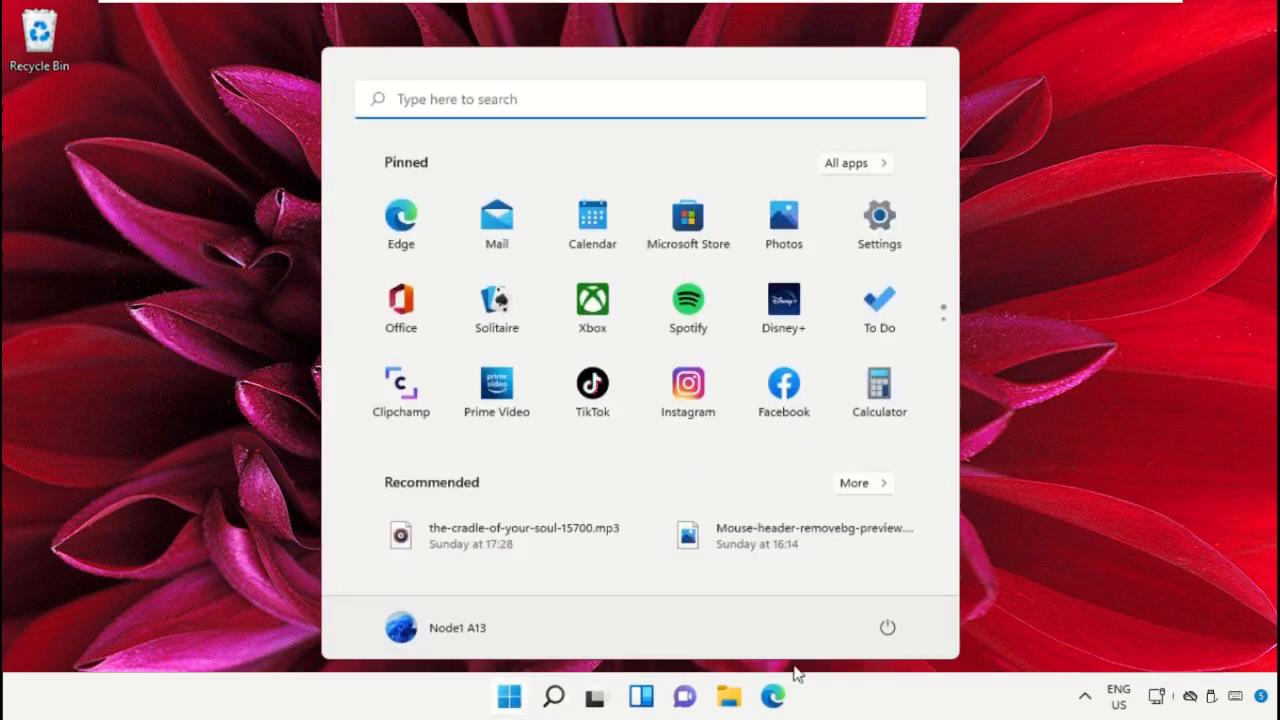
pyautogui.click(887, 628)
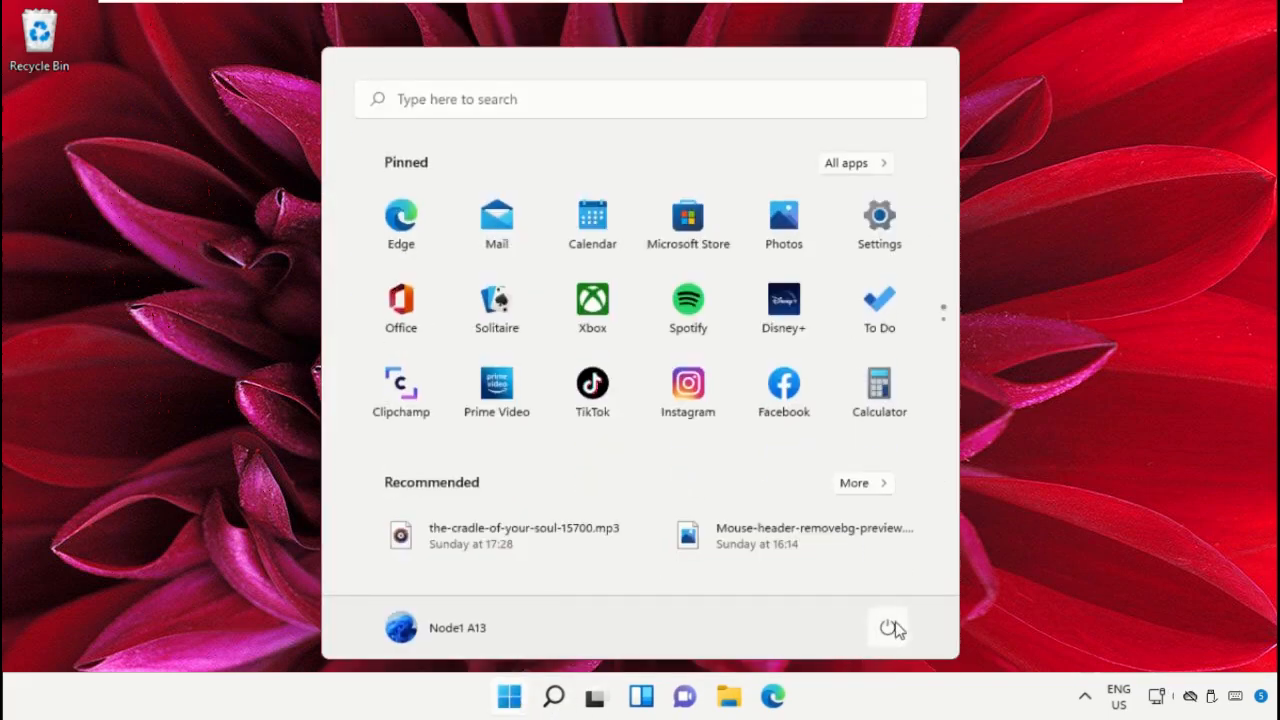
pyautogui.click(889, 630)
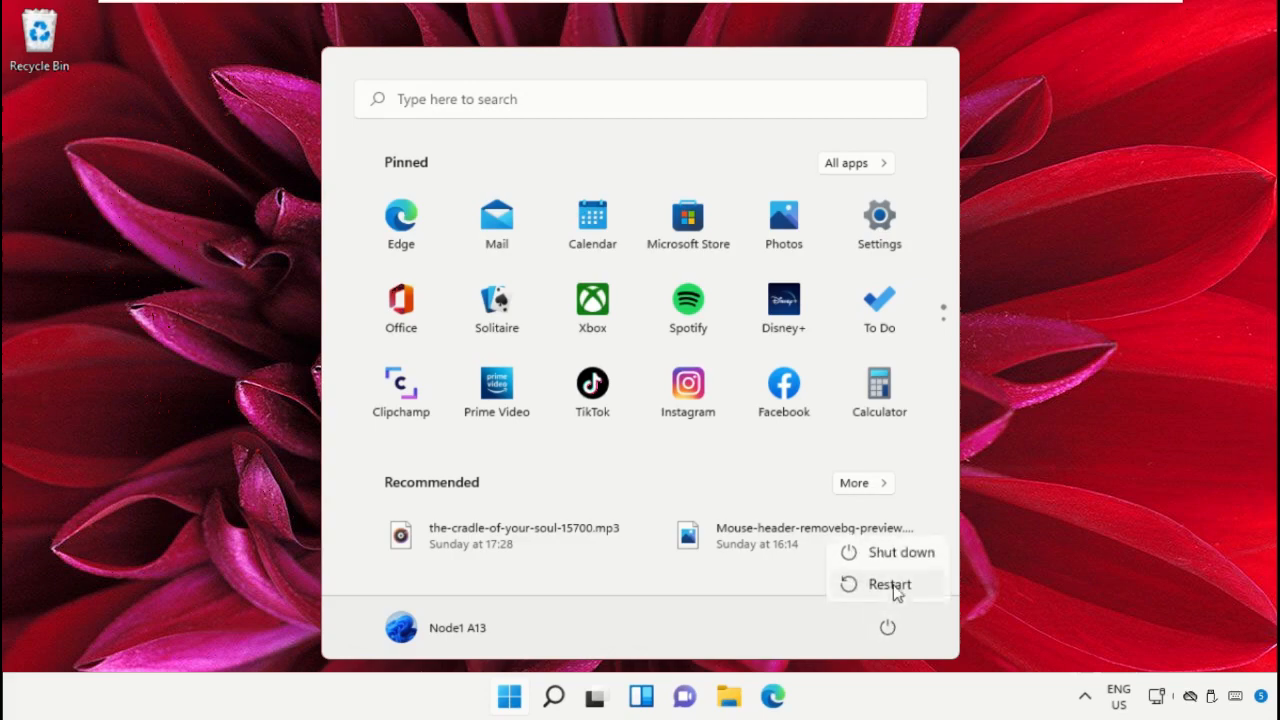